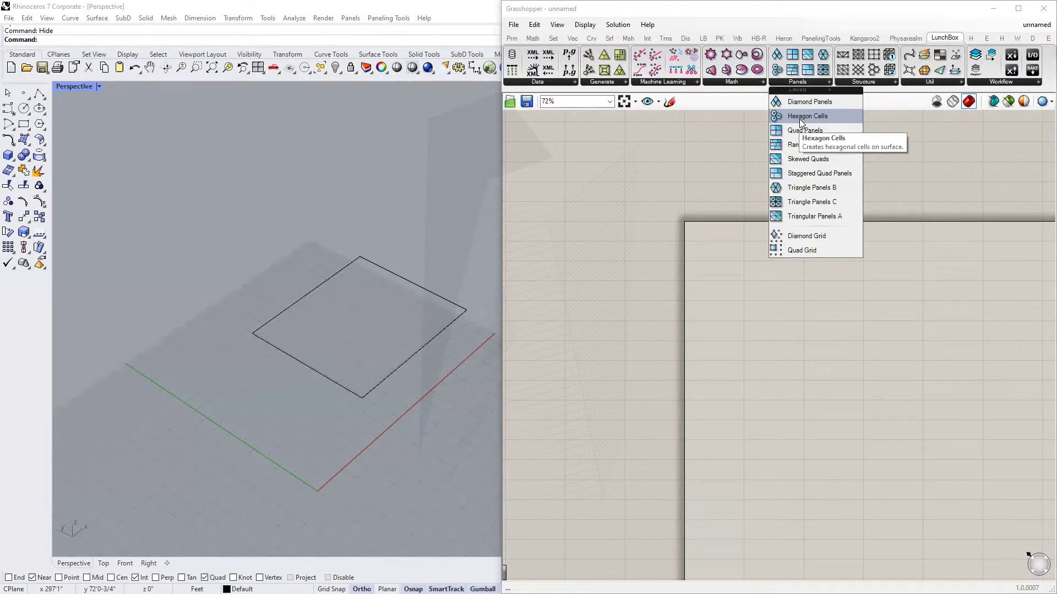
# Place a LunchBox Hexagon Cells component on the empty canvas.
pyautogui.click(801, 102)
pyautogui.click(804, 82)
pyautogui.moveTo(800, 119); pyautogui.dragTo(806, 290)
pyautogui.scroll(4, 798, 206)
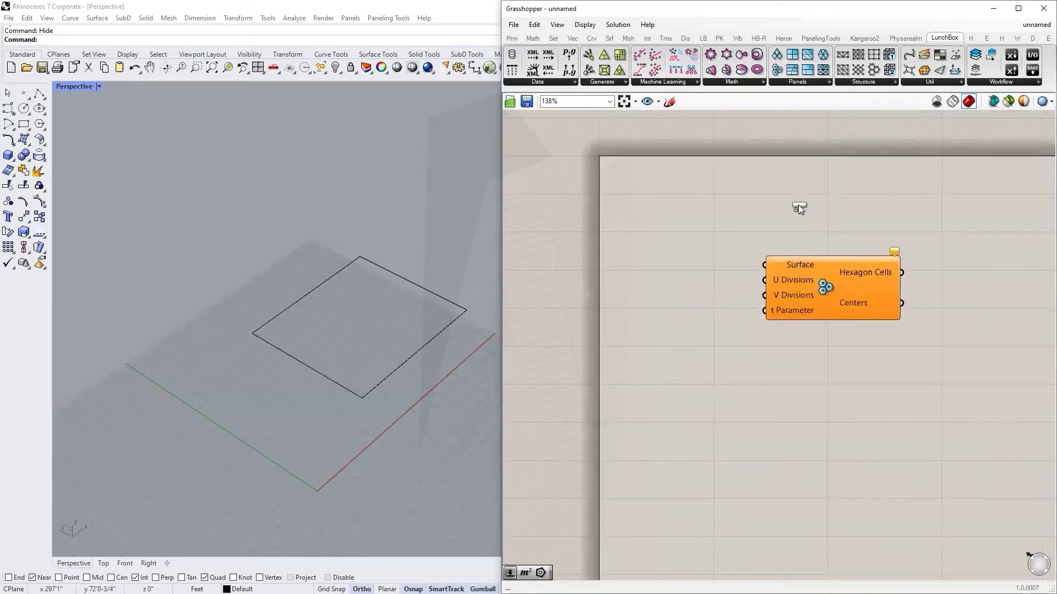
pyautogui.moveTo(822, 274); pyautogui.dragTo(822, 250)
pyautogui.scroll(-3, 822, 250)
pyautogui.scroll(1, 821, 250)
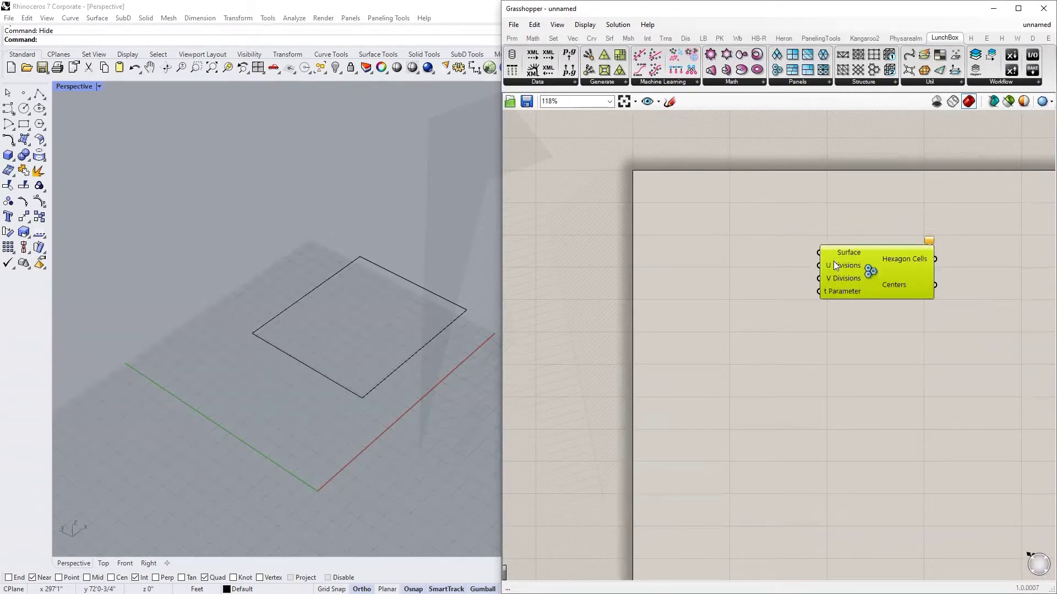
pyautogui.scroll(4, 833, 260)
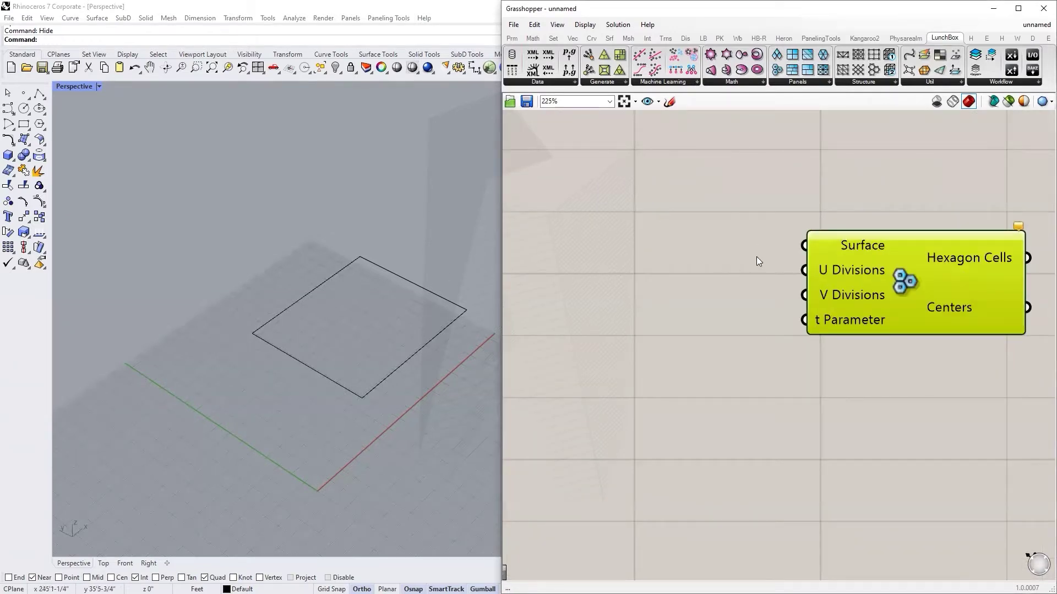
pyautogui.scroll(-3, 756, 255)
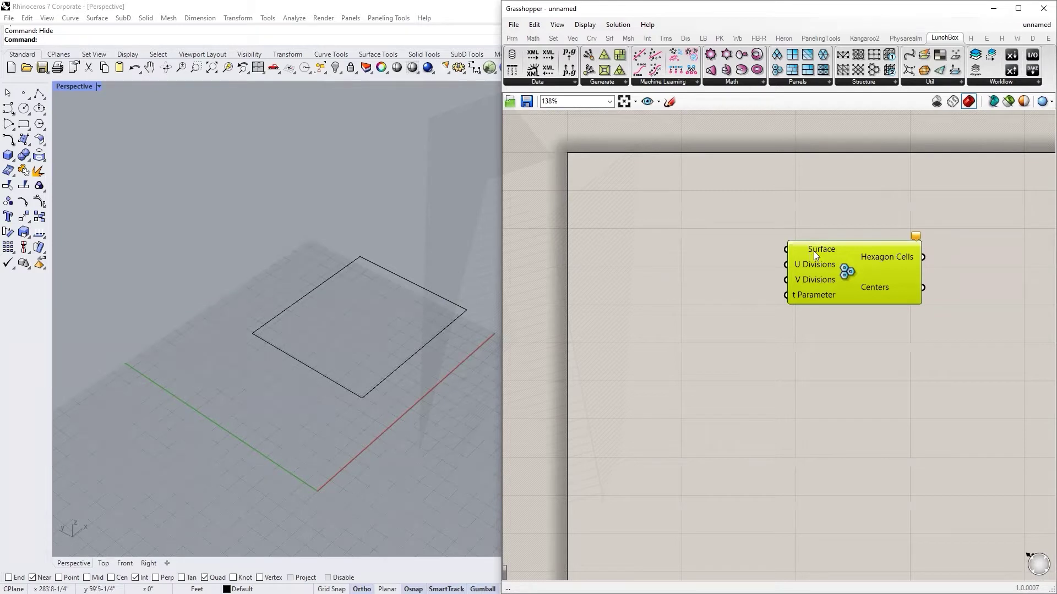
# Add a Curve parameter on the canvas ahead of the Hexagon Cells component.
pyautogui.doubleClick(609, 220)
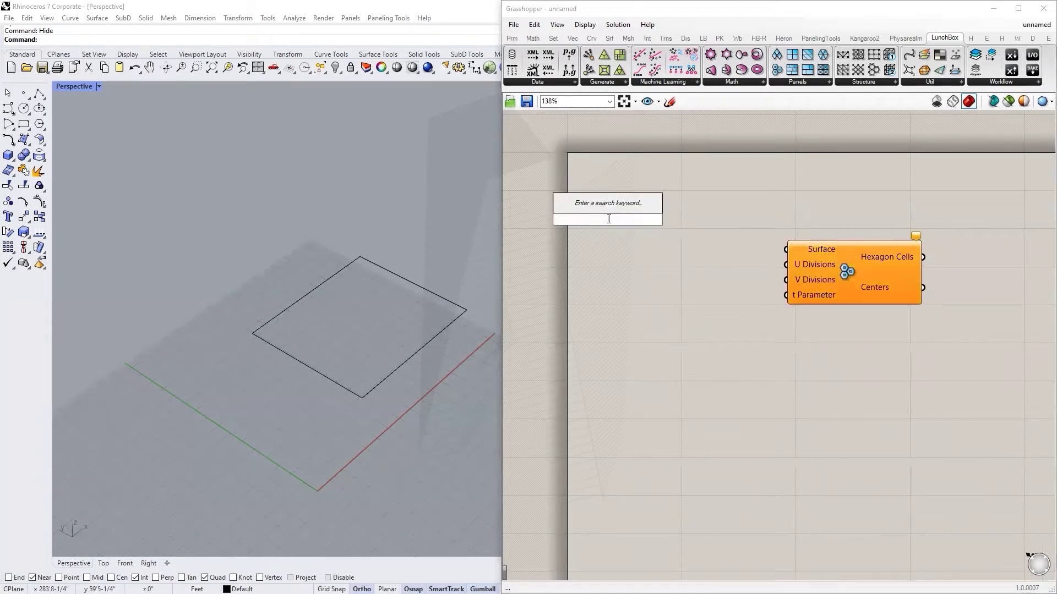
pyautogui.write('cuevw')
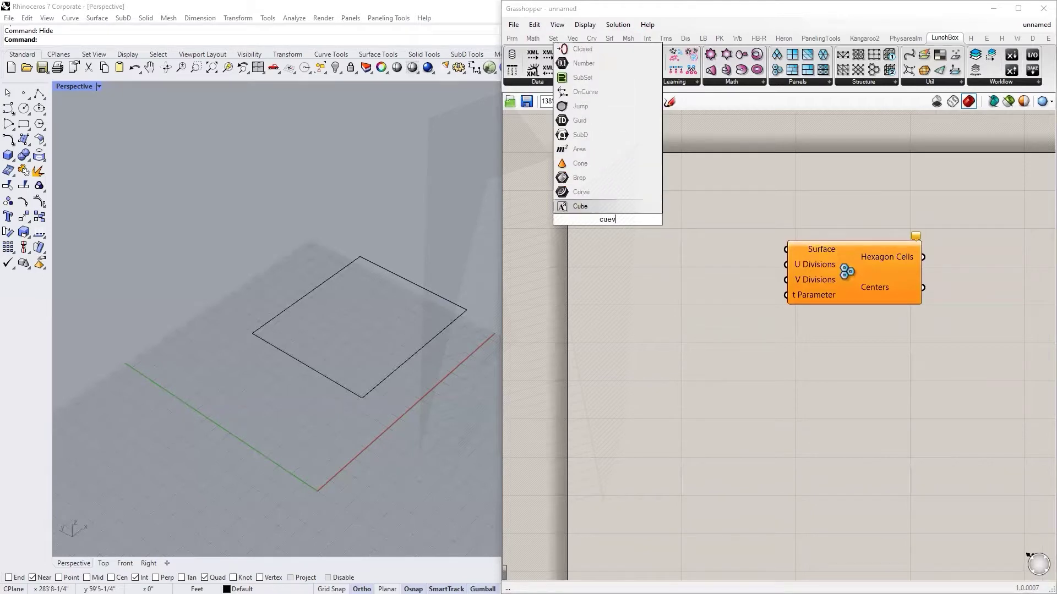
pyautogui.press('BackSpace')
pyautogui.press('BackSpace')
pyautogui.press('BackSpace')
pyautogui.write('rvew')
pyautogui.click(610, 212)
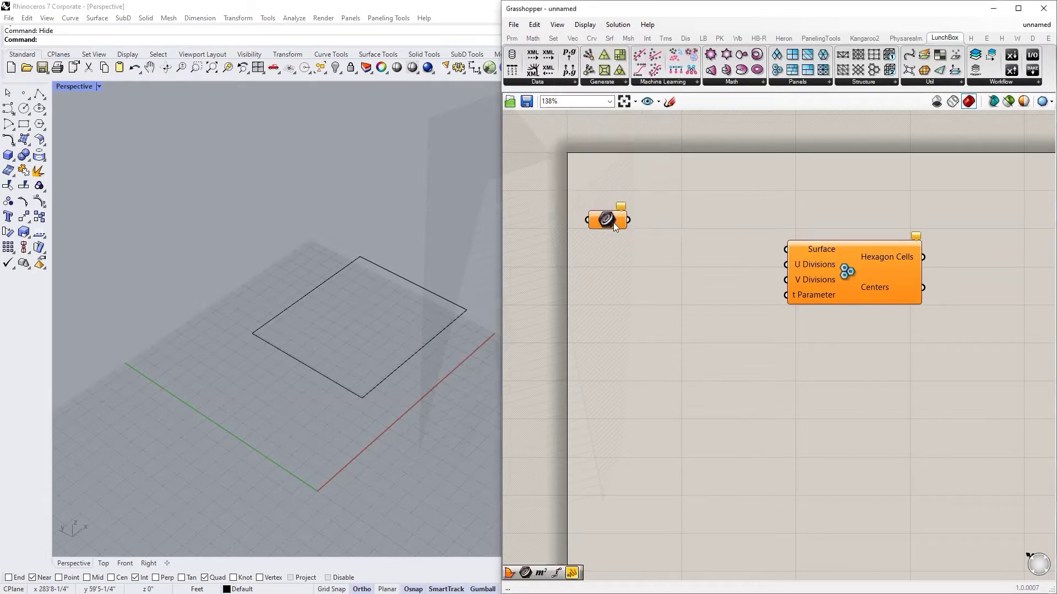
# Reference the rectangle from the Rhino viewport in the Curve parameter.
pyautogui.rightClick(612, 219)
pyautogui.click(660, 369)
pyautogui.click(427, 291)
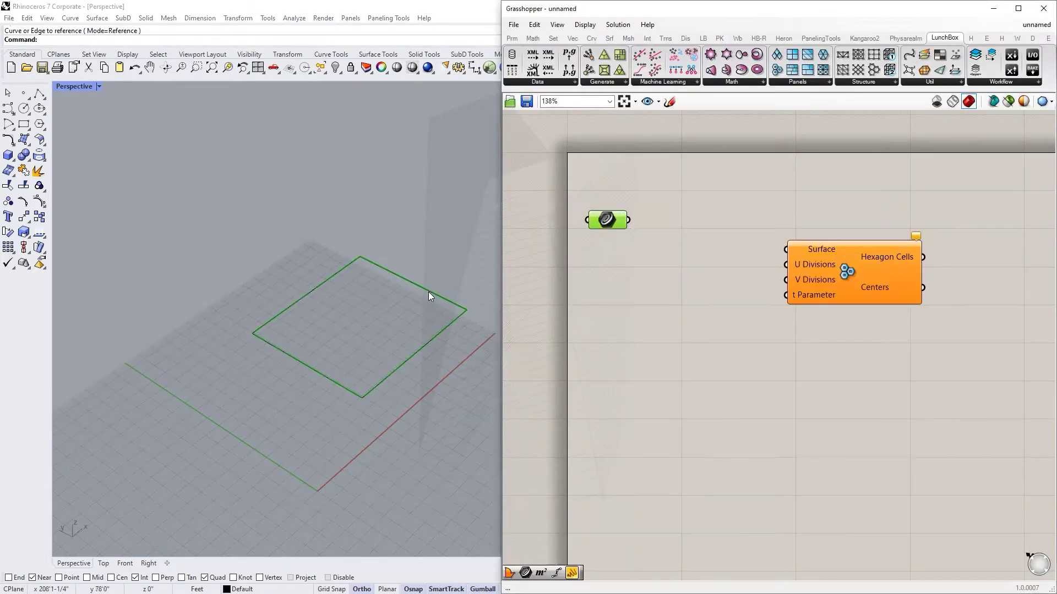
# Add a Boundary Surfaces component fed by the Curve parameter and wire its Surfaces output into the Surface input of Hexagon Cells.
pyautogui.doubleClick(654, 240)
pyautogui.write('boundary')
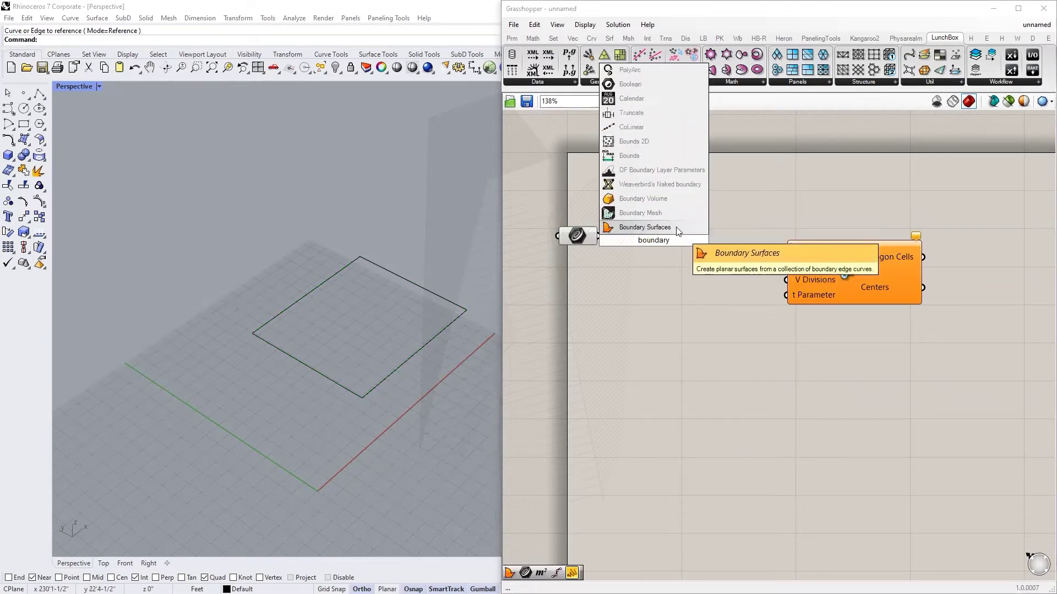
pyautogui.click(655, 227)
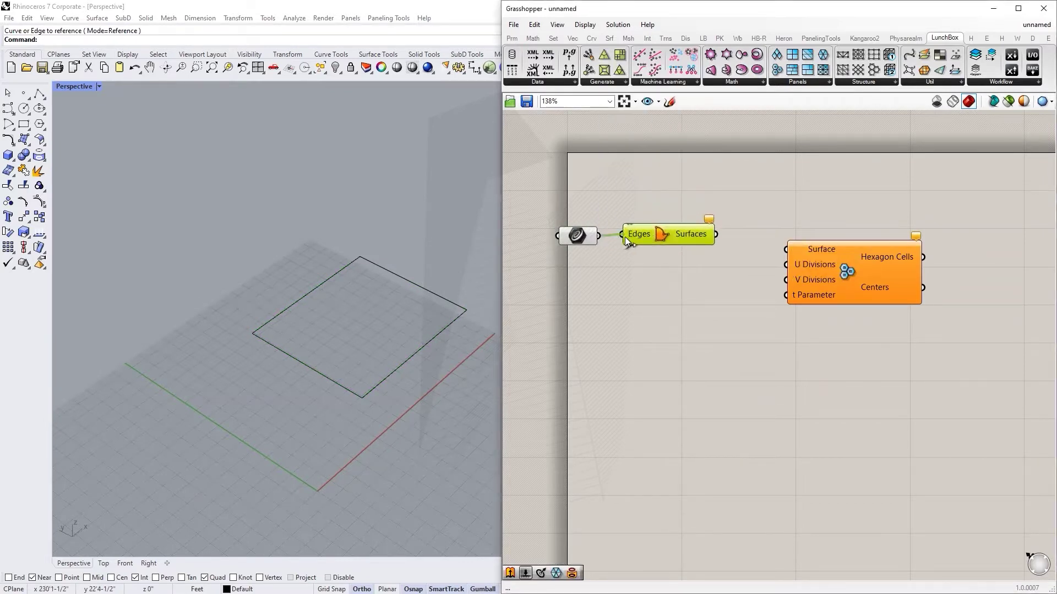
pyautogui.moveTo(622, 236); pyautogui.dragTo(623, 236)
pyautogui.moveTo(717, 241); pyautogui.dragTo(786, 249)
# Maximize the Top viewport in Rhino and zoom it to the full hexagon pattern.
pyautogui.moveTo(273, 352); pyautogui.dragTo(77, 432, button='right')
pyautogui.doubleClick(77, 86)
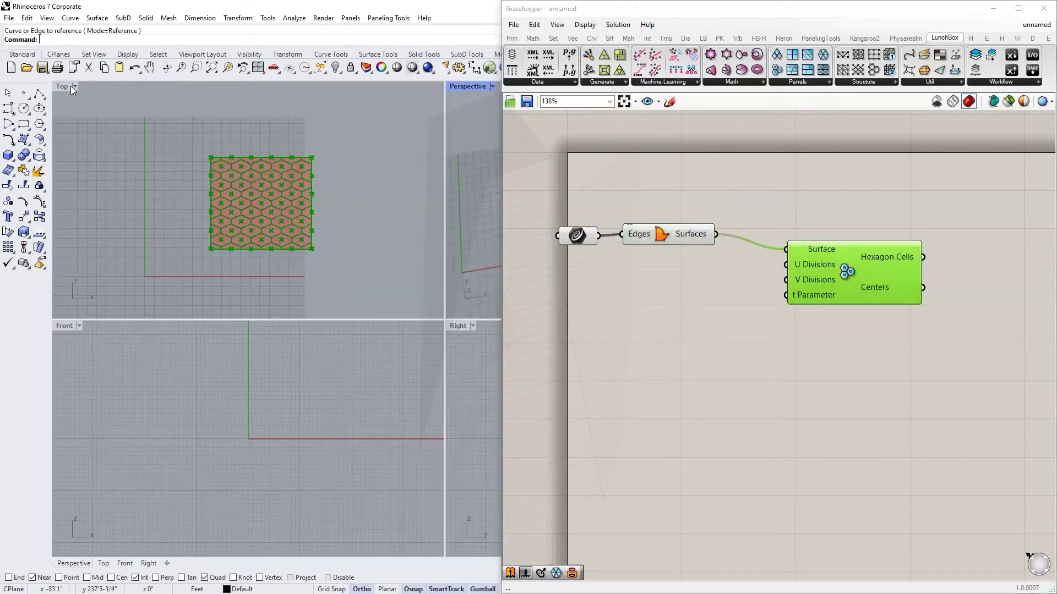
pyautogui.doubleClick(72, 86)
pyautogui.hotkey('ctrl', 'shift', 'e')
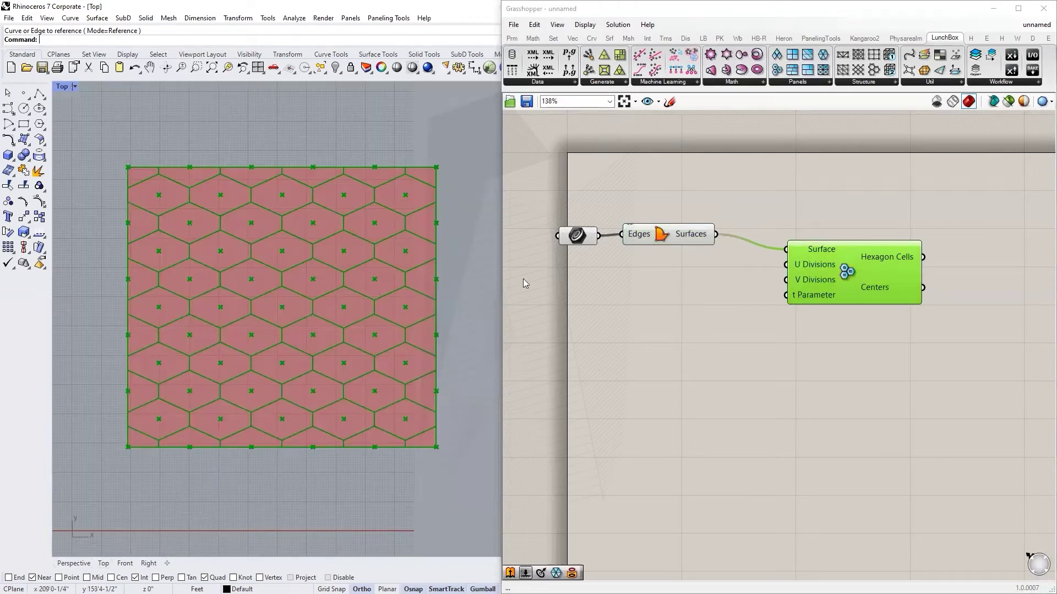
pyautogui.click(788, 328)
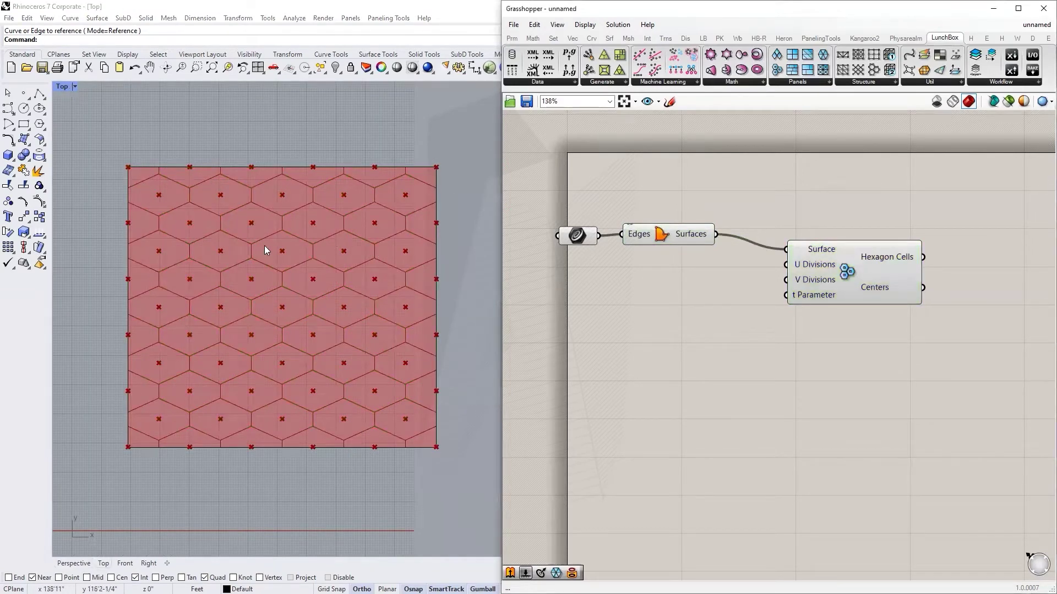
pyautogui.moveTo(843, 245); pyautogui.dragTo(845, 239)
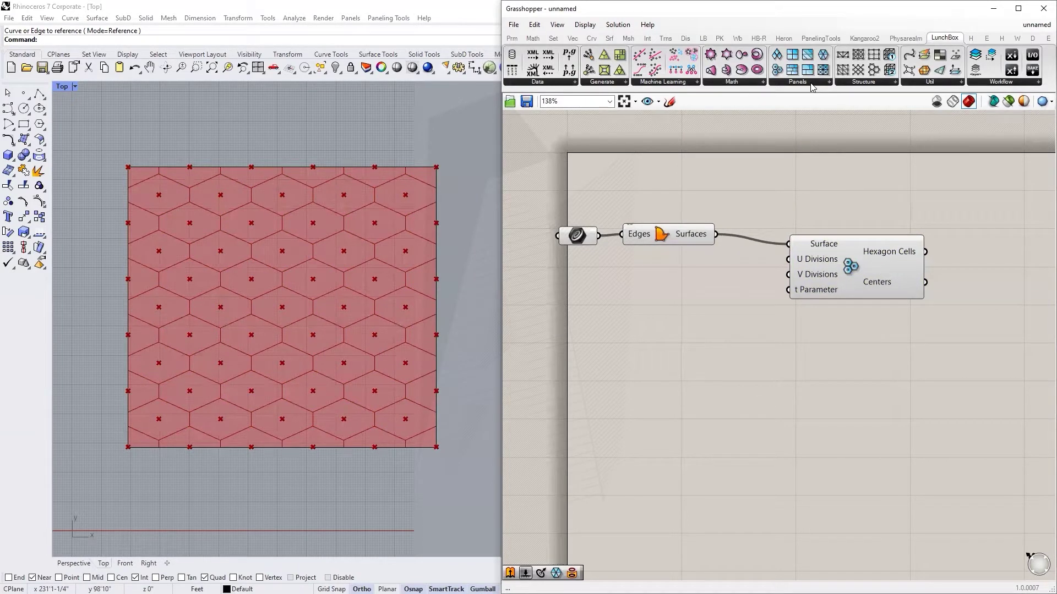
# Try a Diamond Panels component on the boundary surface with the Hexagon Cells preview turned off.
pyautogui.click(811, 87)
pyautogui.moveTo(806, 99); pyautogui.dragTo(848, 400)
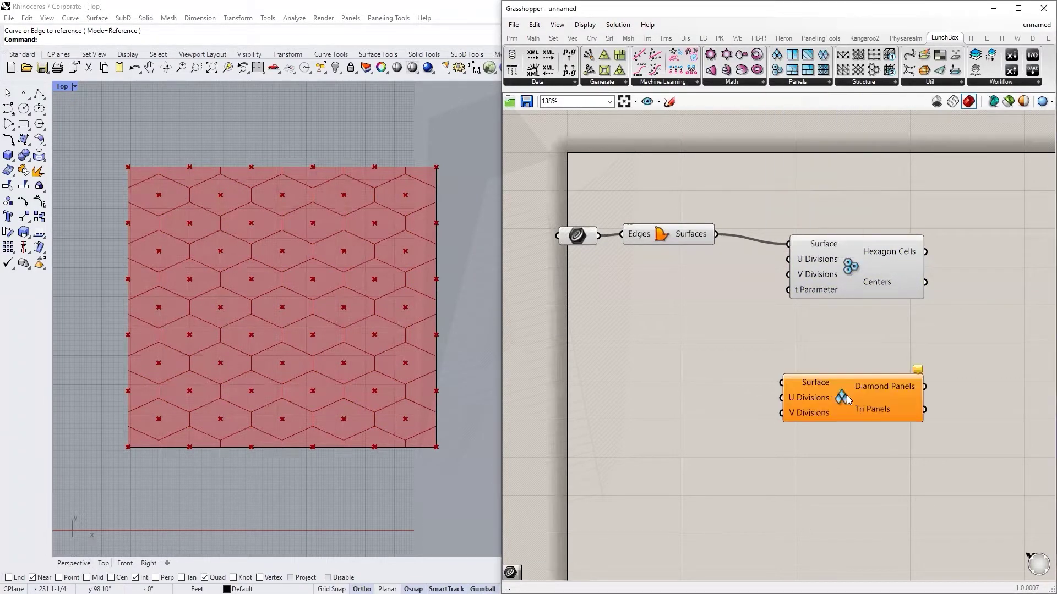
pyautogui.moveTo(716, 234); pyautogui.dragTo(781, 382)
pyautogui.middleClick(860, 271)
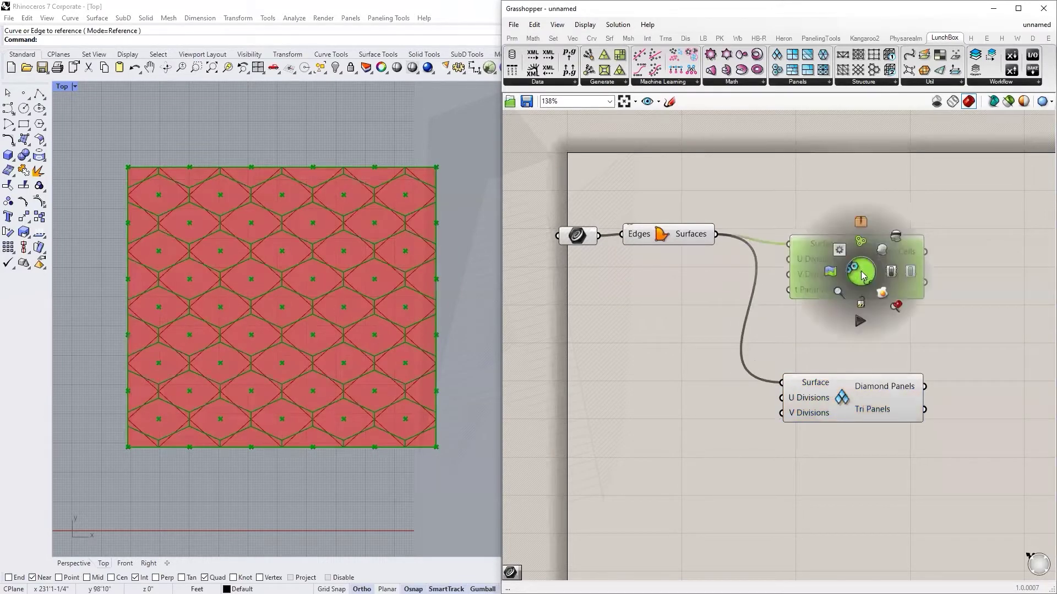
pyautogui.click(896, 237)
pyautogui.click(866, 397)
pyautogui.click(663, 433)
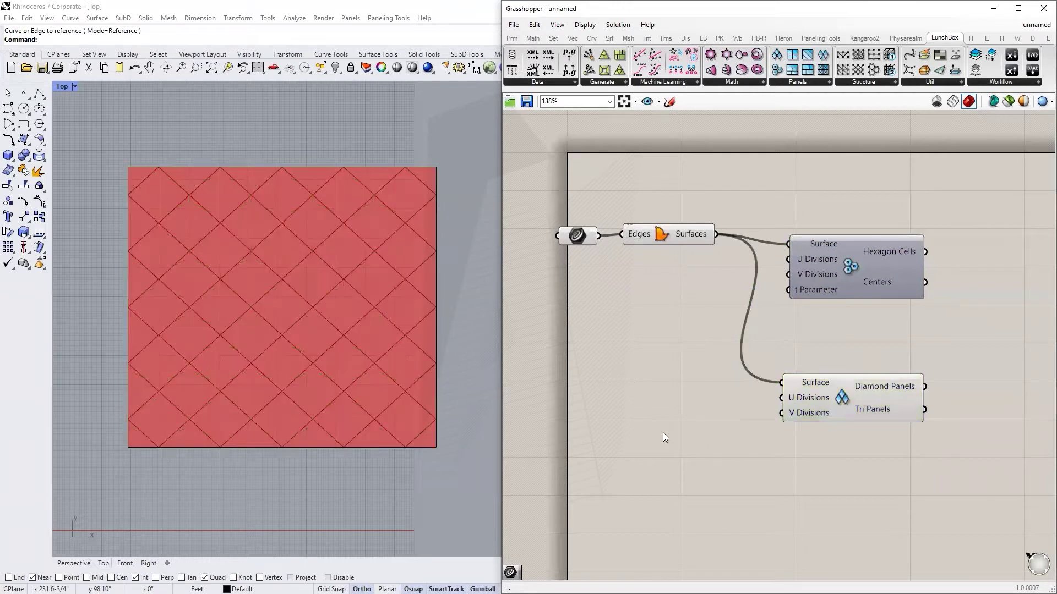
# Try a Quad Panels component on the boundary surface with the Diamond Panels preview turned off.
pyautogui.click(799, 80)
pyautogui.click(812, 144)
pyautogui.click(874, 494)
pyautogui.moveTo(716, 234); pyautogui.dragTo(825, 478)
pyautogui.scroll(2, 841, 484)
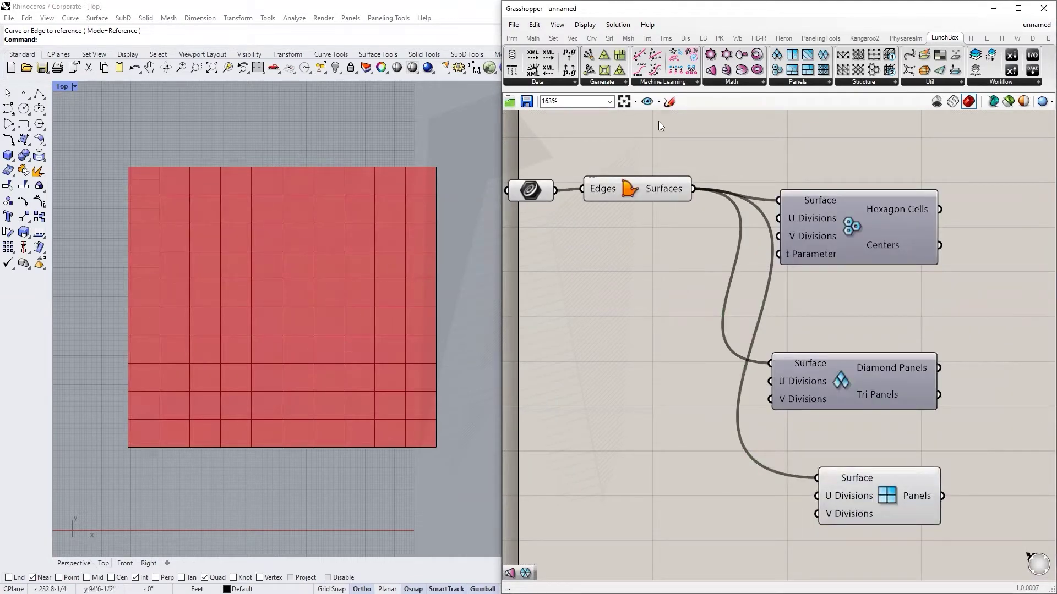
# Try a Staggered Quad Panels component on the boundary surface with the Quad Panels preview turned off.
pyautogui.click(818, 83)
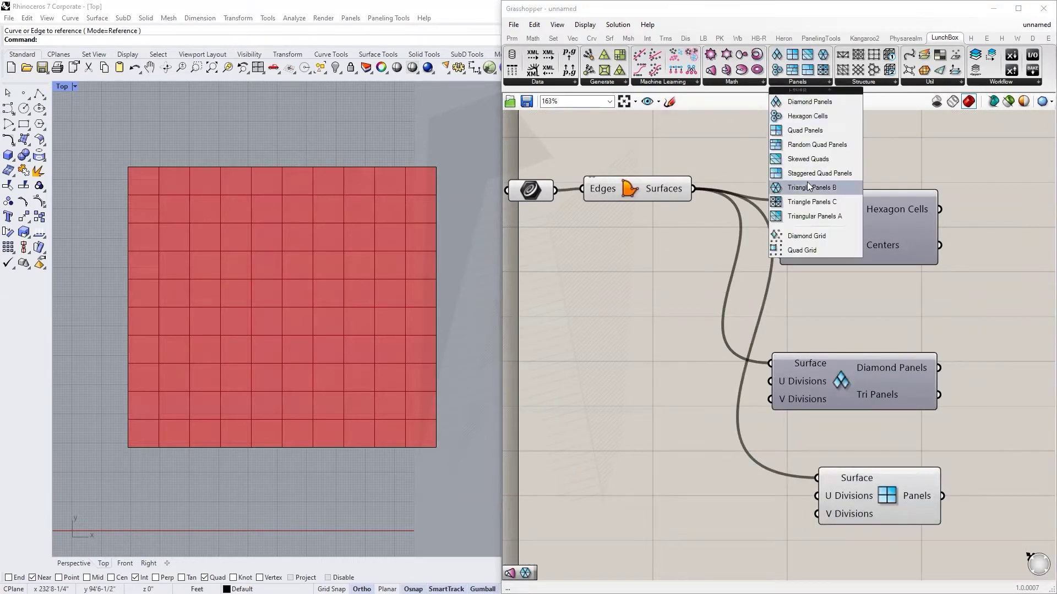
pyautogui.click(819, 173)
pyautogui.scroll(-1, 854, 544)
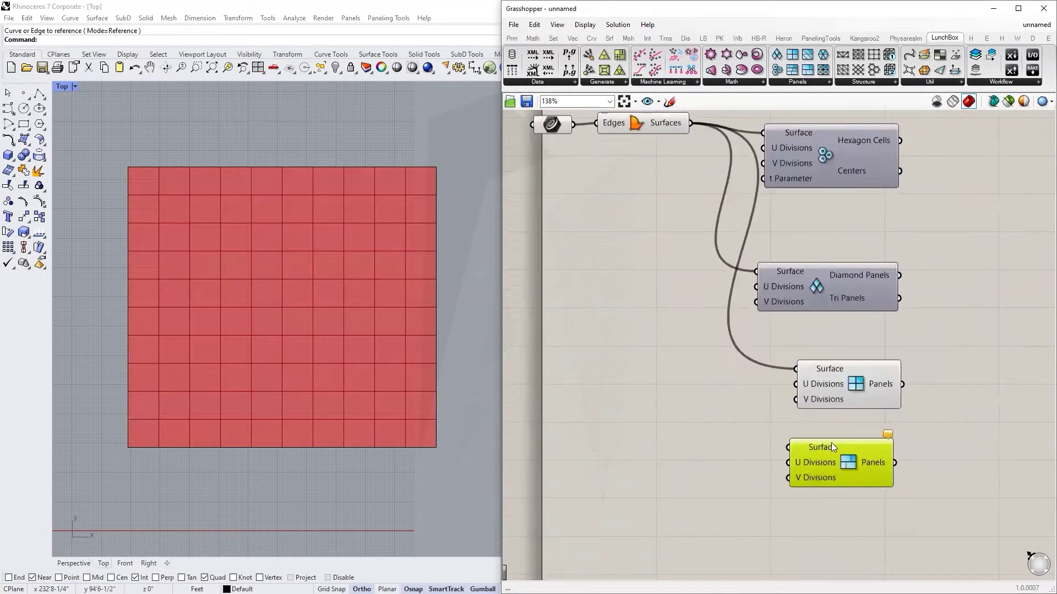
pyautogui.scroll(-1, 837, 454)
pyautogui.moveTo(705, 165); pyautogui.dragTo(789, 440)
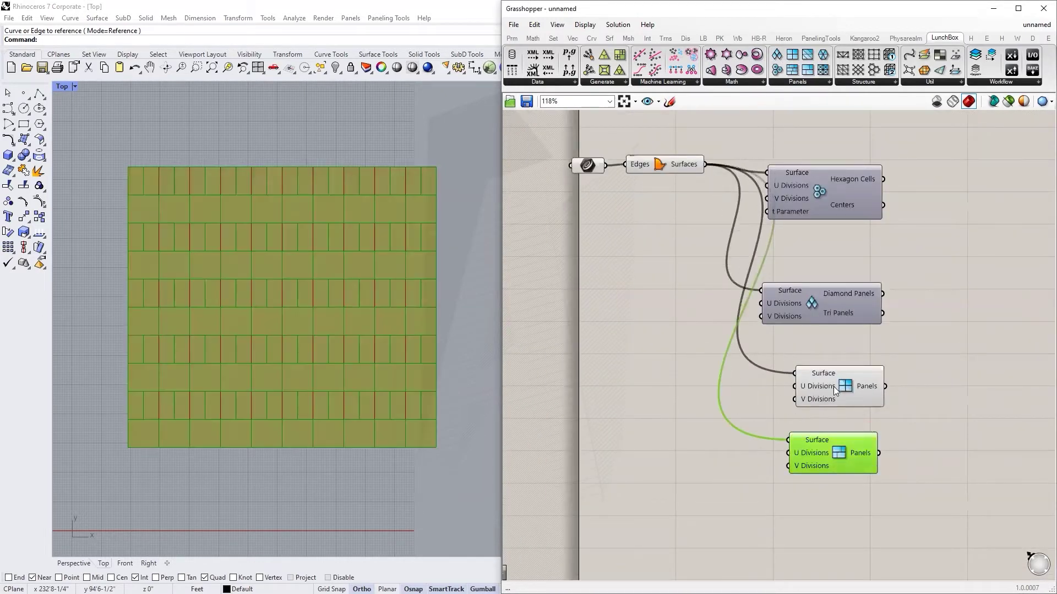
pyautogui.click(835, 390)
pyautogui.press('space')
pyautogui.click(871, 351)
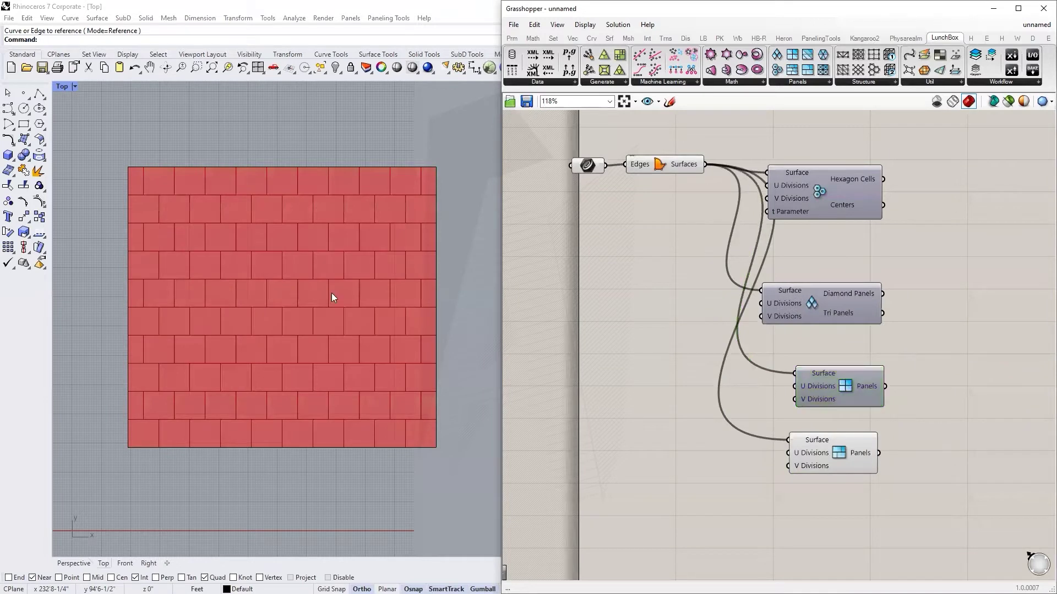
pyautogui.scroll(3, 331, 293)
pyautogui.scroll(-3, 266, 259)
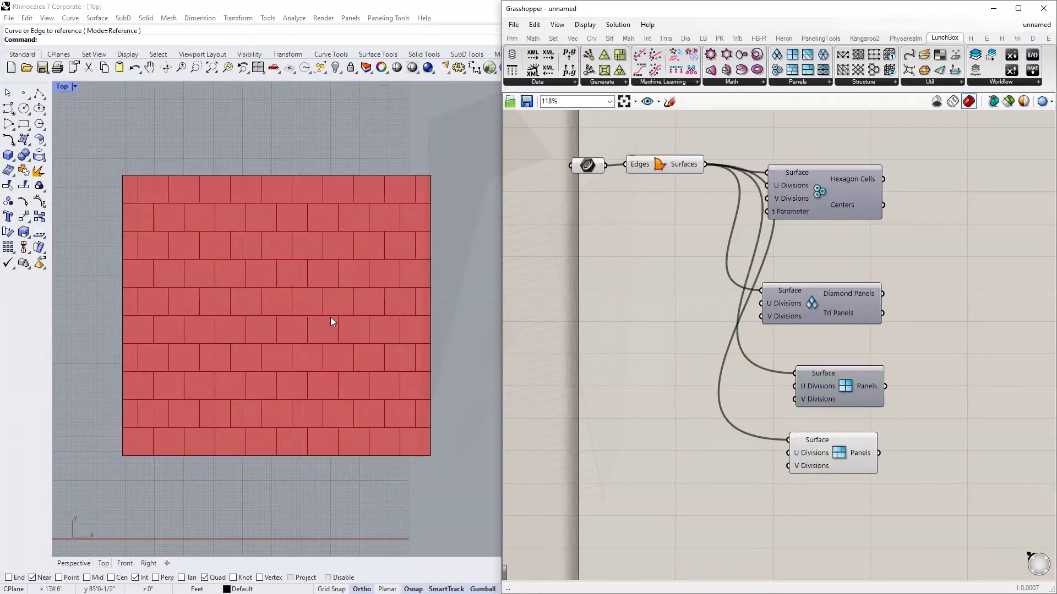
# Delete the diamond, quad and staggered quad panel components and turn the Hexagon Cells preview back on.
pyautogui.moveTo(930, 488); pyautogui.dragTo(782, 282)
pyautogui.press('Delete')
pyautogui.middleClick(826, 191)
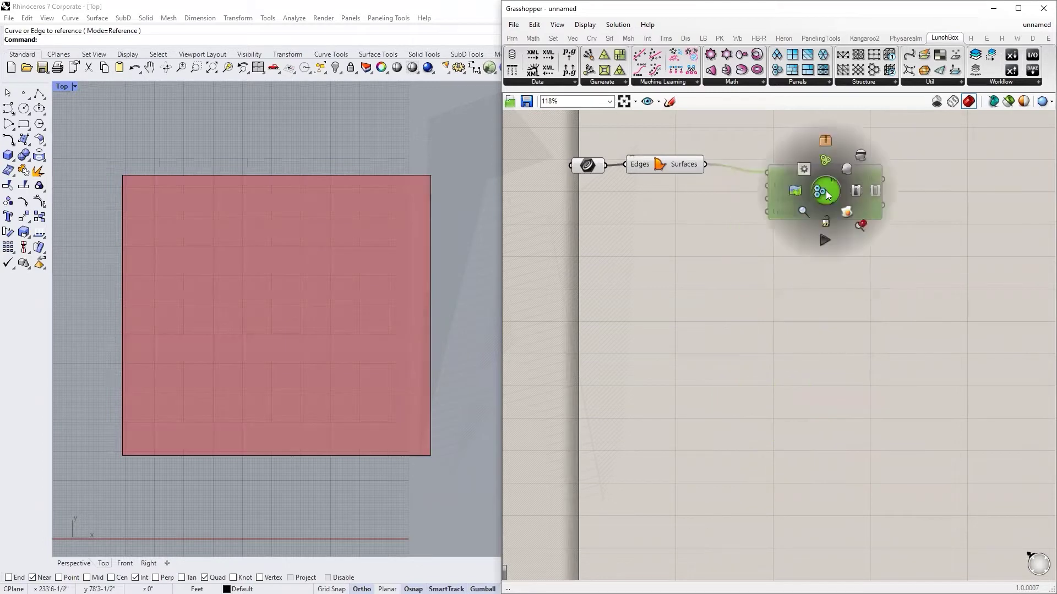
pyautogui.click(851, 170)
pyautogui.click(469, 241)
# Create a number slider with value 5, duplicate it below, and wire the pair to the U Divisions and V Divisions of Hexagon Cells.
pyautogui.scroll(5, 289, 254)
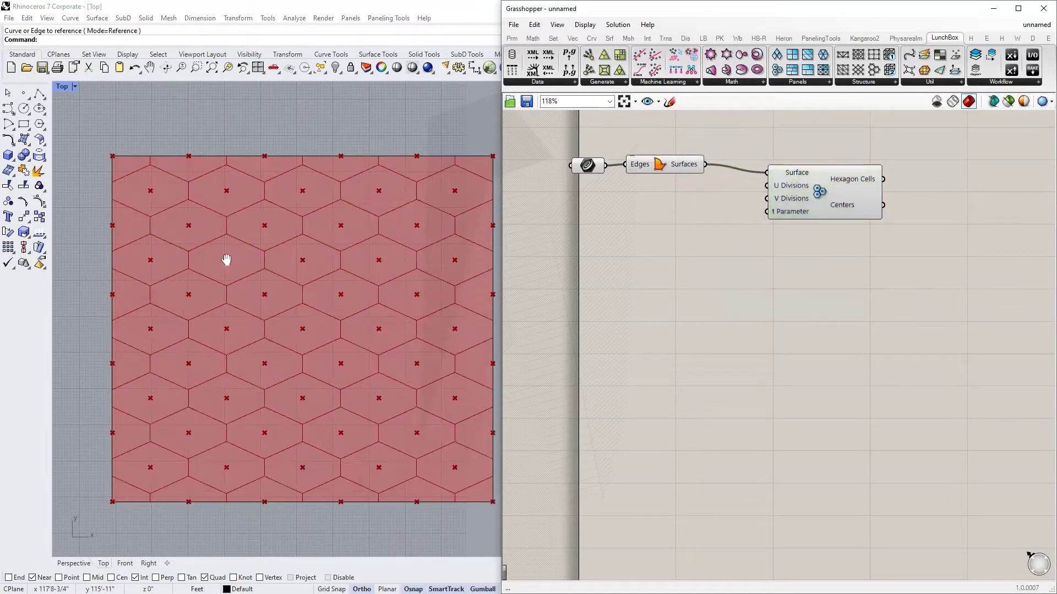
pyautogui.scroll(3, 687, 242)
pyautogui.scroll(-4, 277, 259)
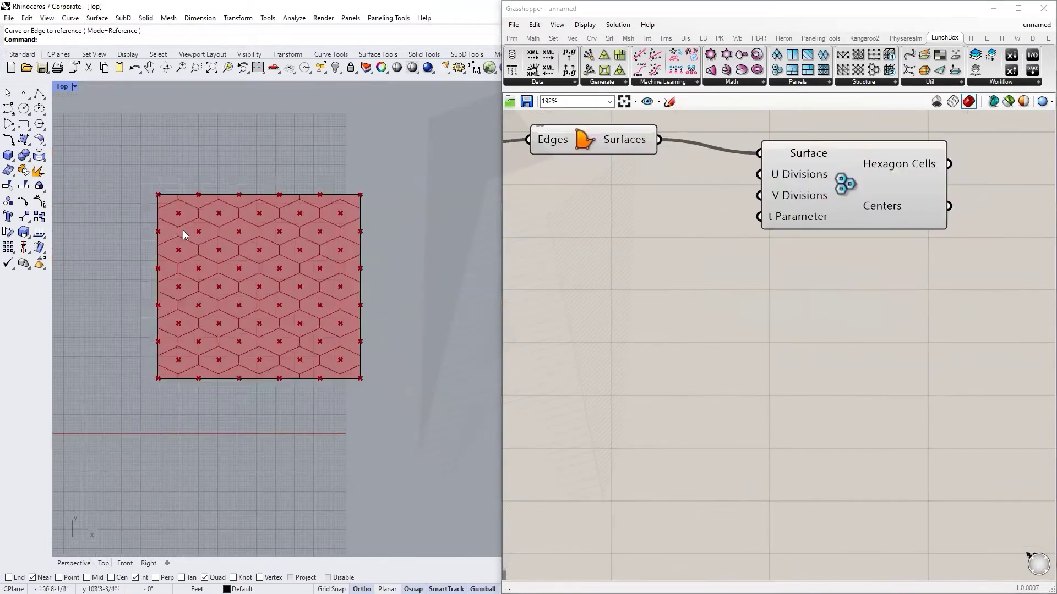
pyautogui.scroll(5, 183, 230)
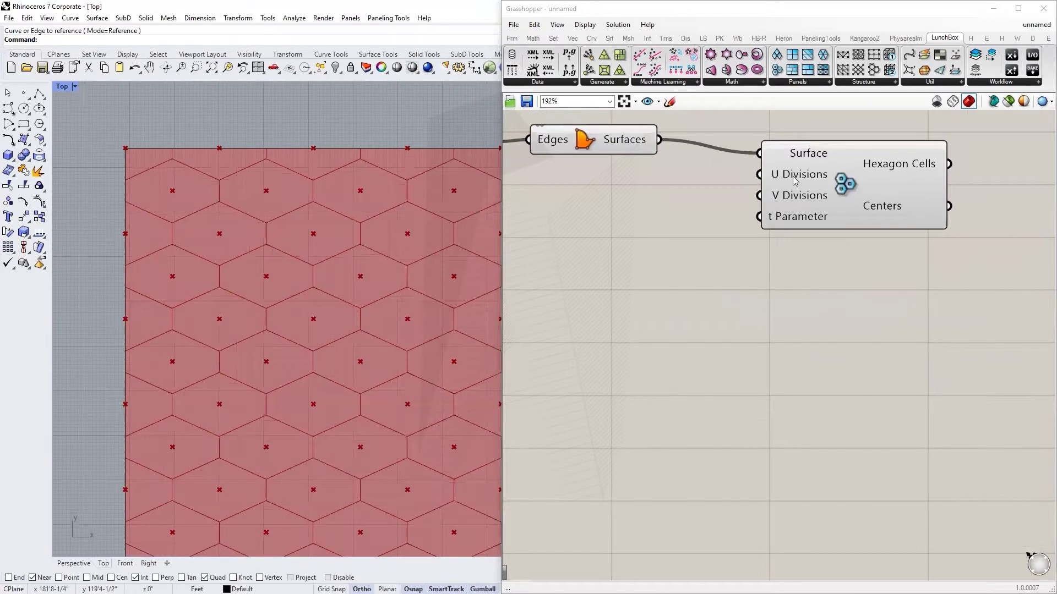
pyautogui.doubleClick(596, 216)
pyautogui.write('5')
pyautogui.press('Return')
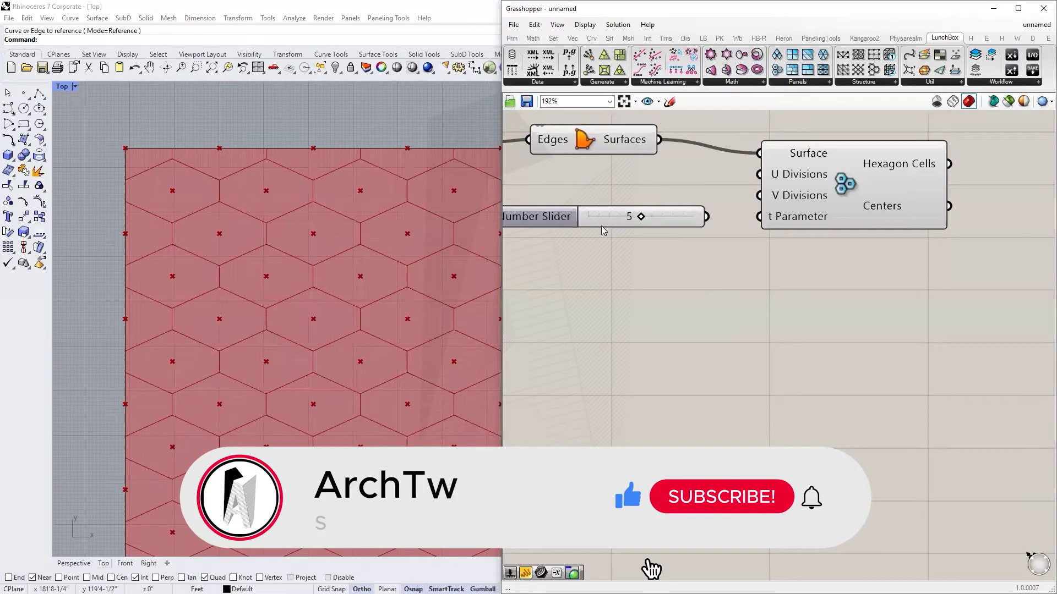
pyautogui.keyDown('alt'); pyautogui.moveTo(598, 224); pyautogui.dragTo(604, 295); pyautogui.keyUp('alt')
pyautogui.moveTo(707, 217); pyautogui.dragTo(760, 174)
# Set the U Divisions slider to 10 and the V Divisions slider to 6, keeping the two stacked closely together.
pyautogui.moveTo(641, 216); pyautogui.dragTo(694, 217)
pyautogui.moveTo(649, 290); pyautogui.dragTo(686, 290)
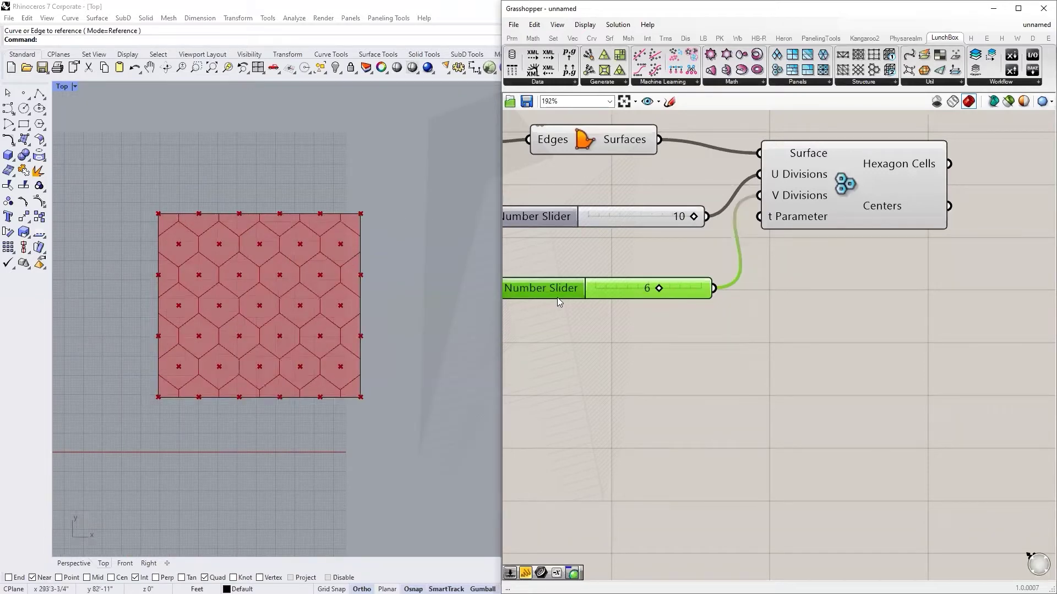
pyautogui.moveTo(585, 280); pyautogui.dragTo(583, 249)
pyautogui.click(858, 234)
pyautogui.click(847, 193)
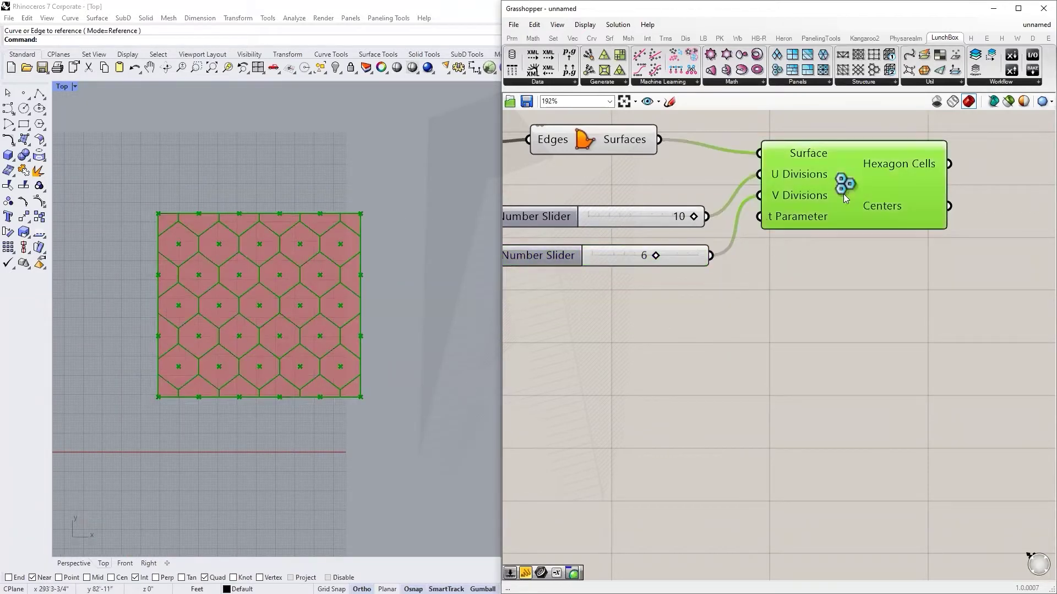
pyautogui.click(793, 263)
# Add a Curve parameter beside the Hexagon Cells output of the component.
pyautogui.scroll(5, 762, 205)
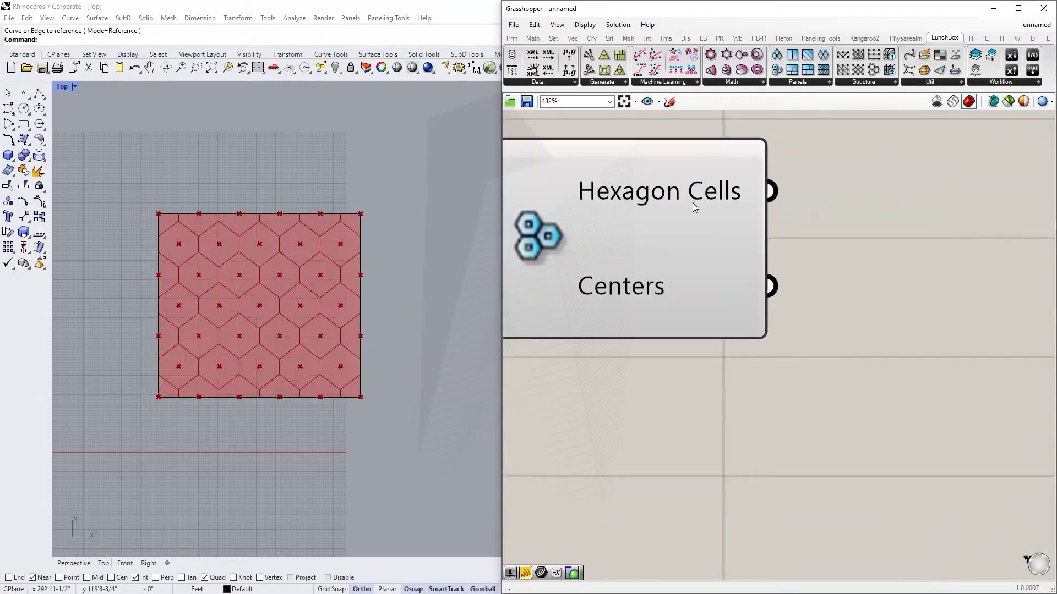
pyautogui.scroll(5, 276, 253)
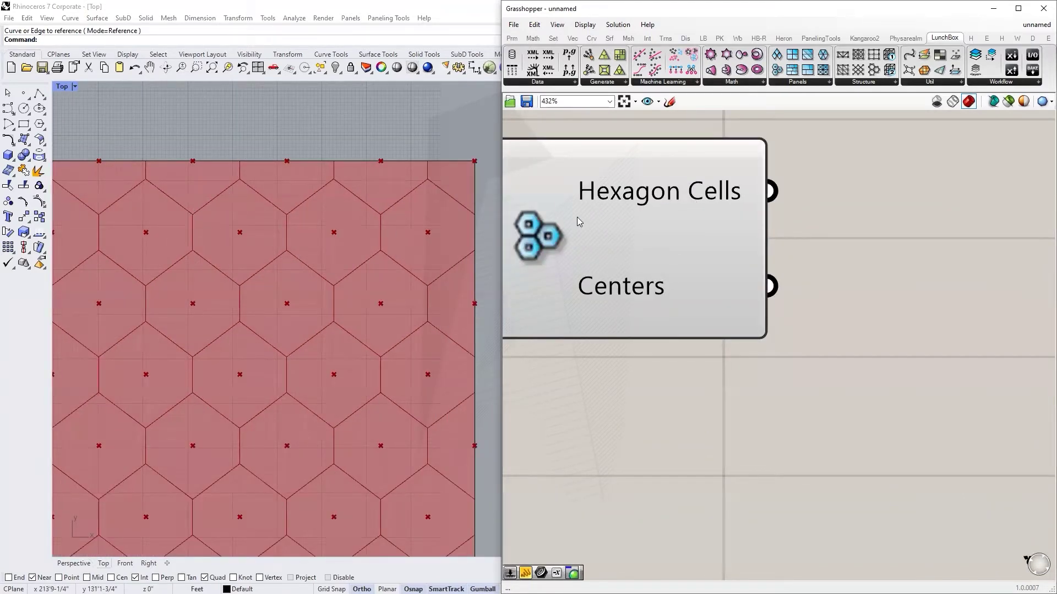
pyautogui.click(689, 287)
pyautogui.click(858, 259)
pyautogui.doubleClick(868, 187)
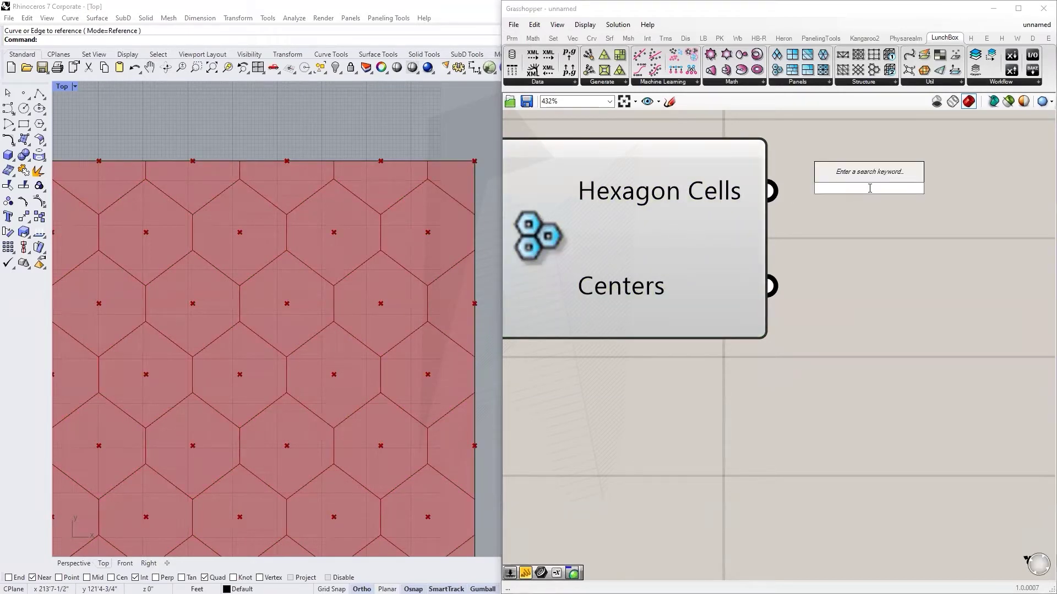
pyautogui.write('curve')
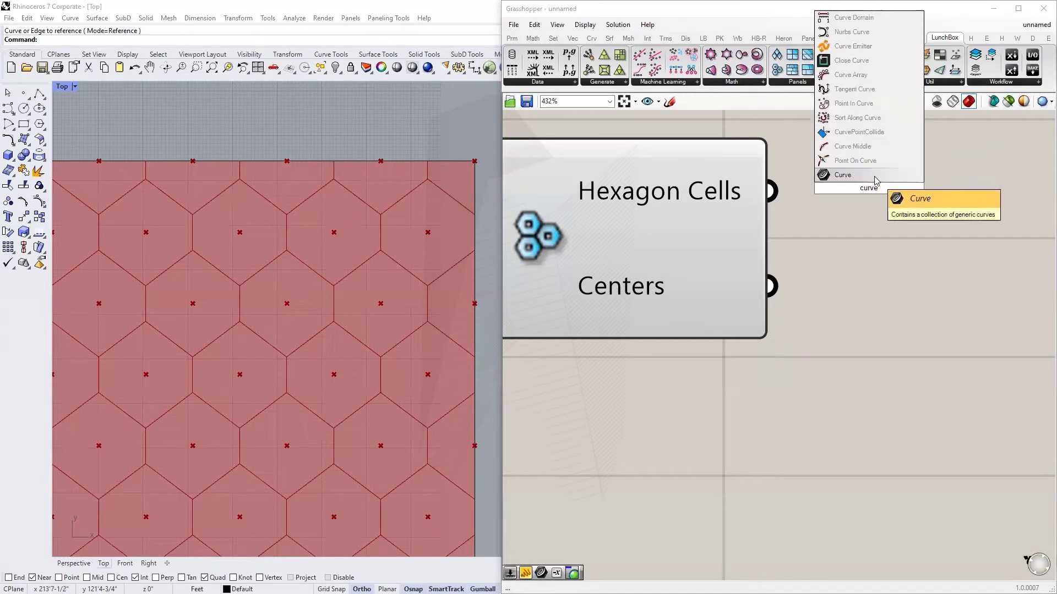
pyautogui.click(874, 176)
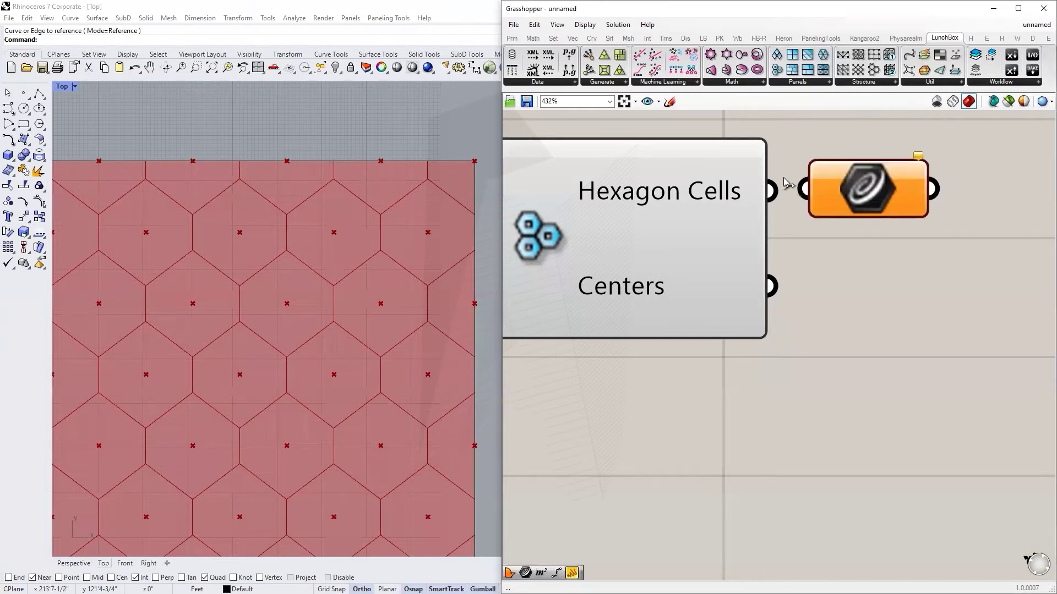
# Add a Point parameter below the Curve parameter and connect the Centers output of Hexagon Cells to it.
pyautogui.click(867, 202)
pyautogui.doubleClick(878, 300)
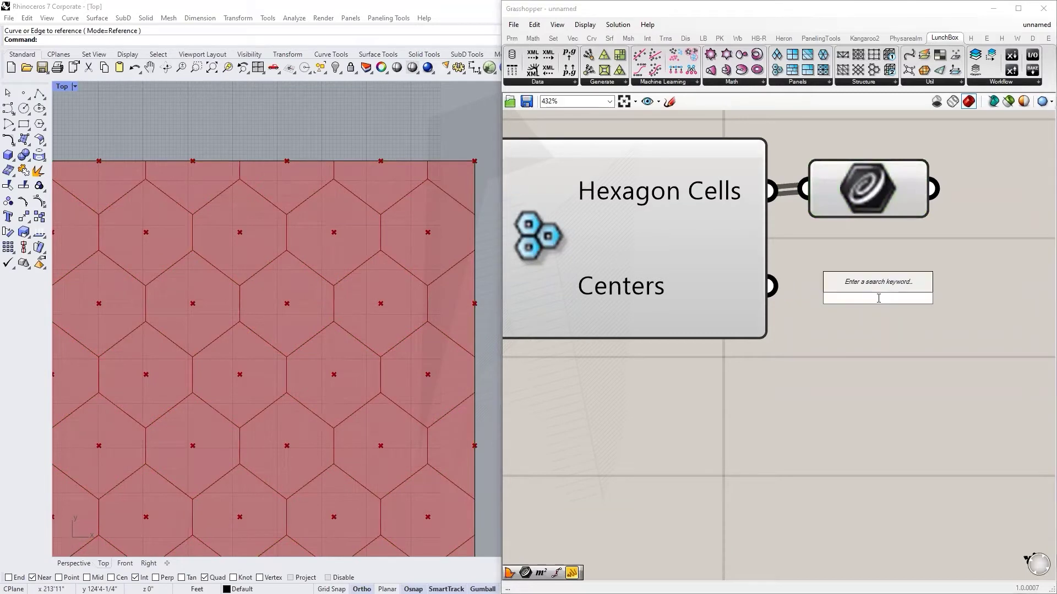
pyautogui.write('point')
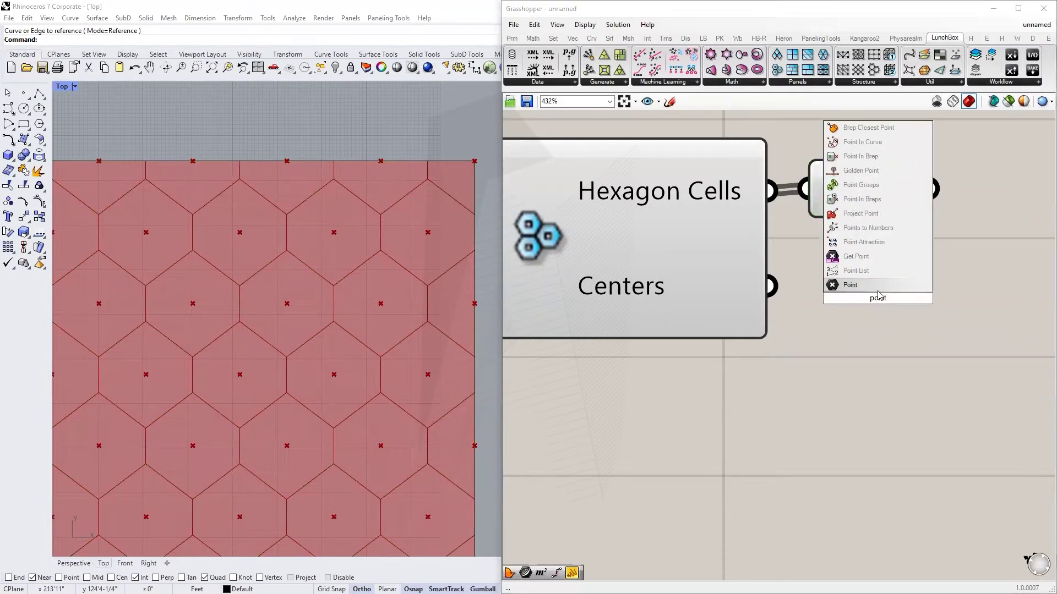
pyautogui.click(878, 285)
pyautogui.moveTo(772, 286); pyautogui.dragTo(836, 301)
pyautogui.click(900, 303)
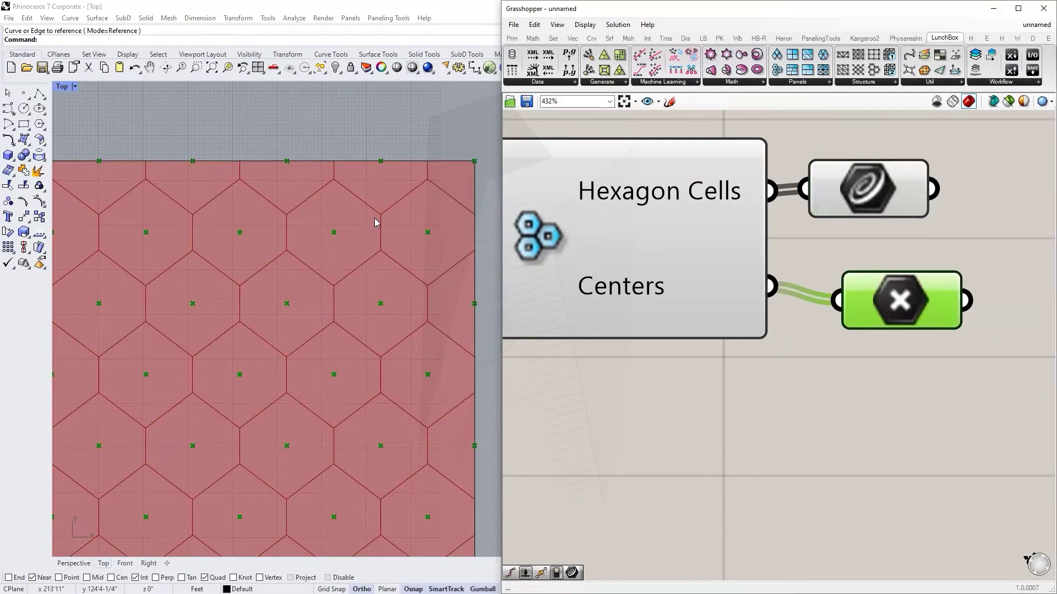
# Delete the Curve and Point parameters attached to the Hexagon Cells component.
pyautogui.scroll(-5, 376, 222)
pyautogui.scroll(4, 334, 206)
pyautogui.click(857, 193)
pyautogui.click(881, 242)
pyautogui.moveTo(896, 354); pyautogui.dragTo(859, 213)
pyautogui.press('Delete')
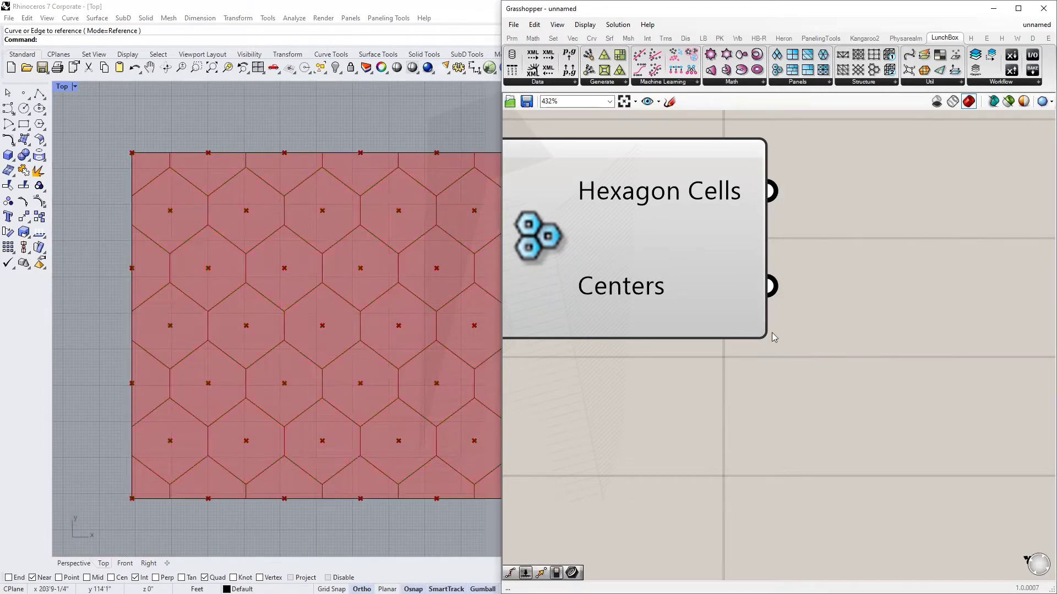
# Place LunchBox's Panel Frame component beside the outputs of Hexagon Cells.
pyautogui.scroll(-3, 806, 259)
pyautogui.scroll(2, 768, 292)
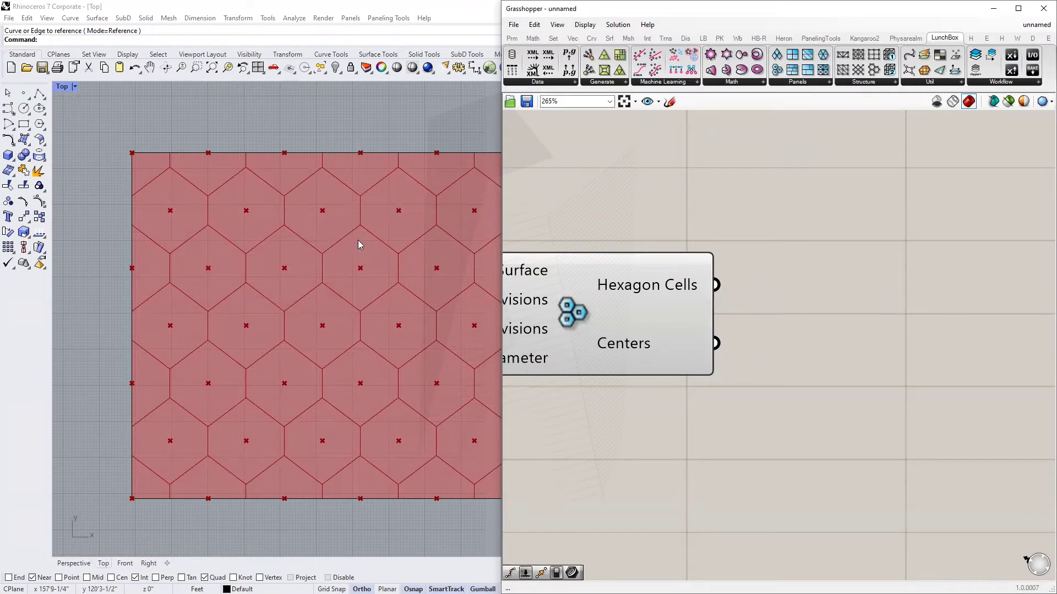
pyautogui.scroll(-3, 196, 206)
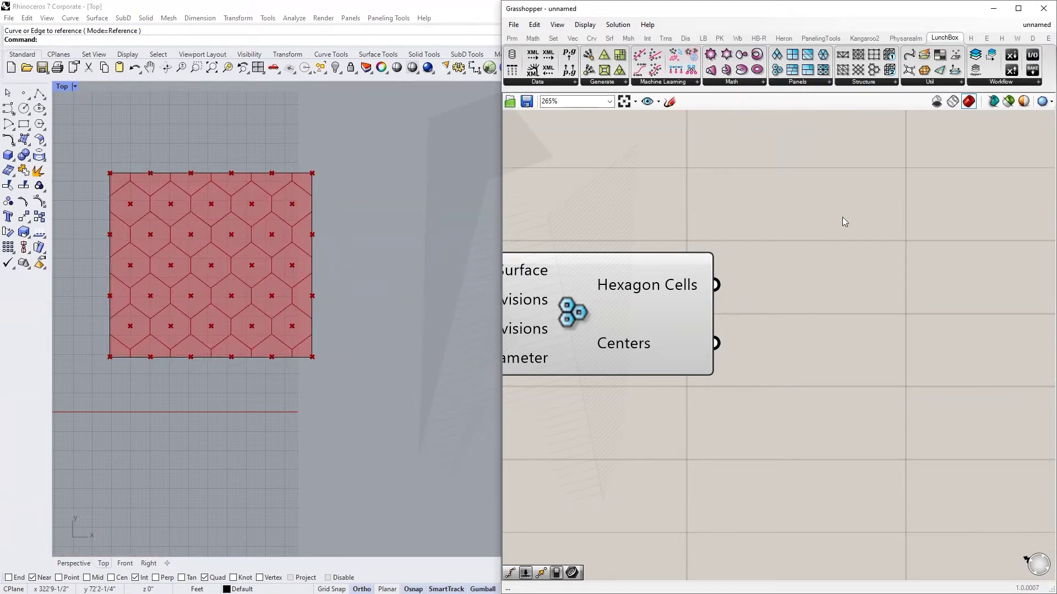
pyautogui.click(611, 83)
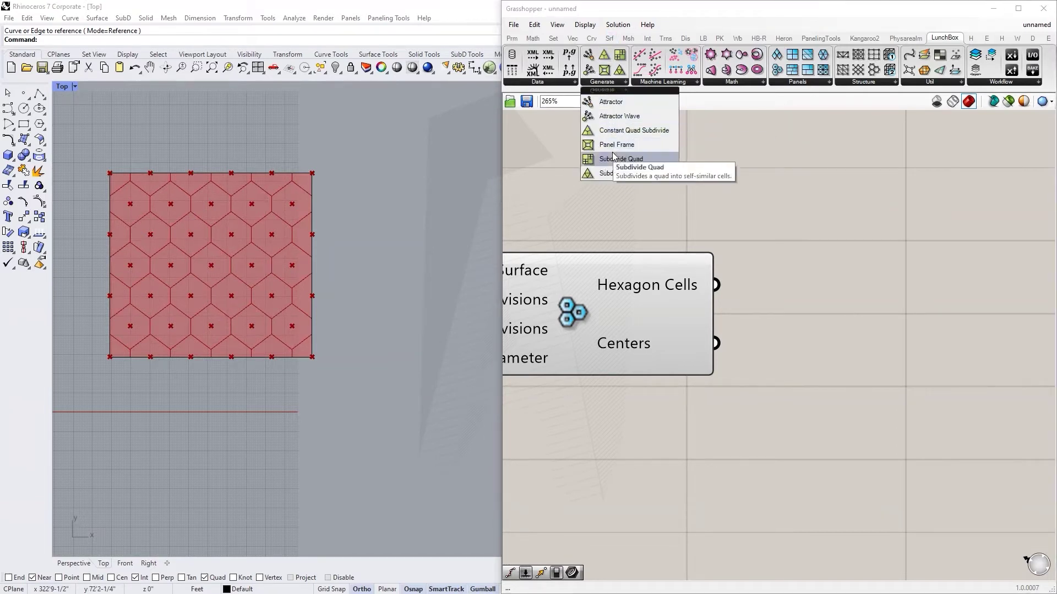
pyautogui.moveTo(614, 144); pyautogui.dragTo(837, 296)
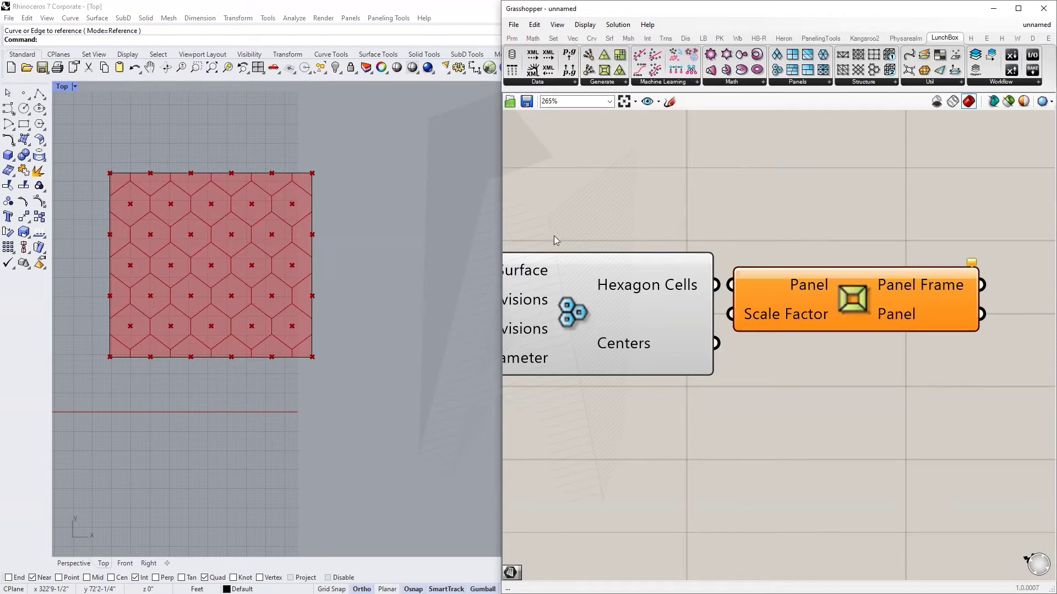
# Space Panel Frame away from Hexagon Cells and connect the Hexagon Cells output to its Panel input.
pyautogui.scroll(3, 649, 303)
pyautogui.scroll(-2, 625, 281)
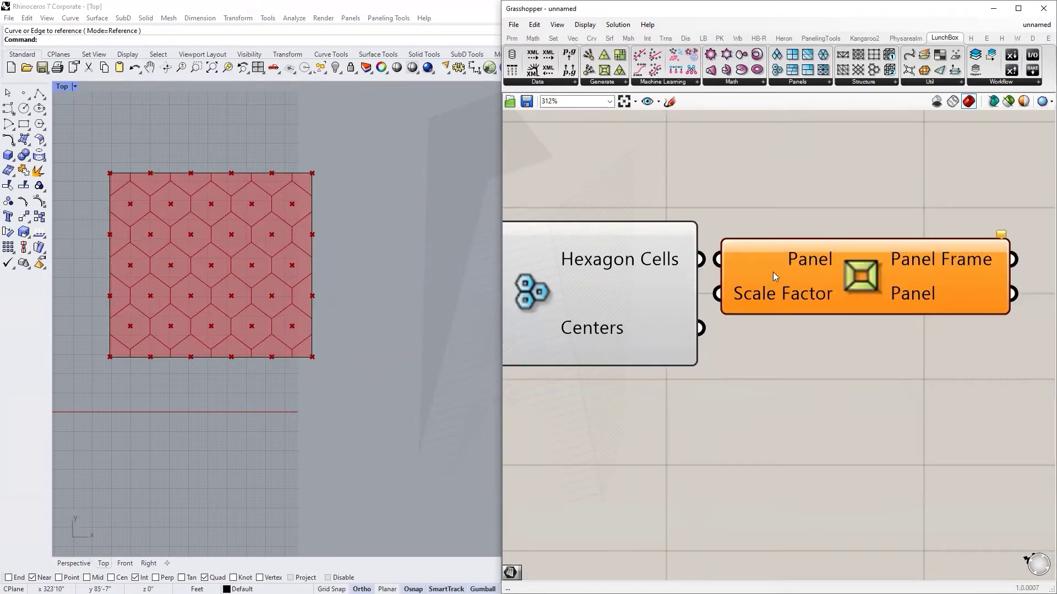
pyautogui.moveTo(751, 279); pyautogui.dragTo(822, 298)
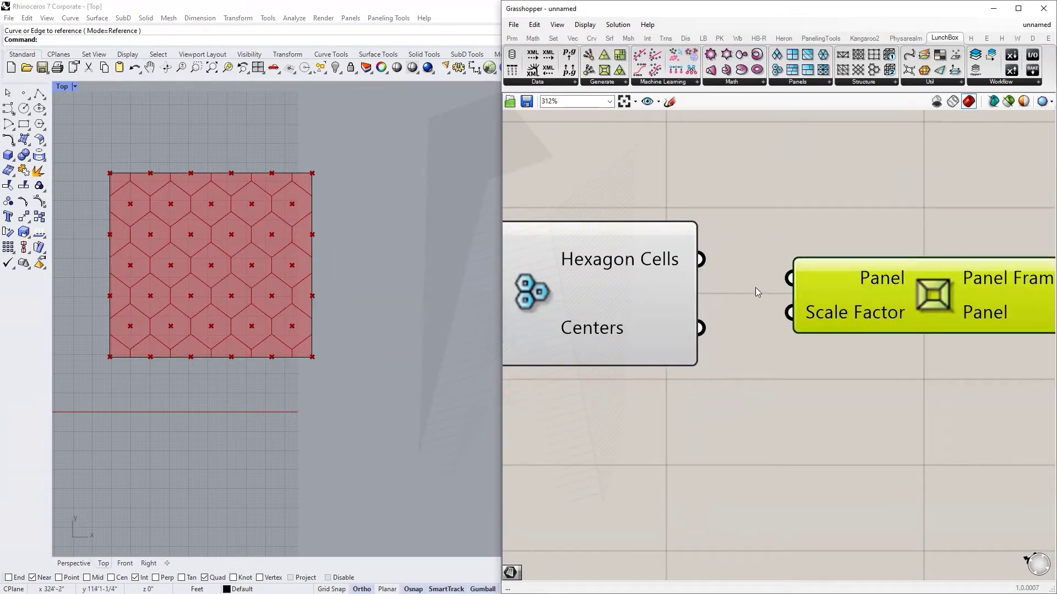
pyautogui.moveTo(700, 260); pyautogui.dragTo(790, 281)
pyautogui.scroll(3, 195, 223)
pyautogui.click(621, 220)
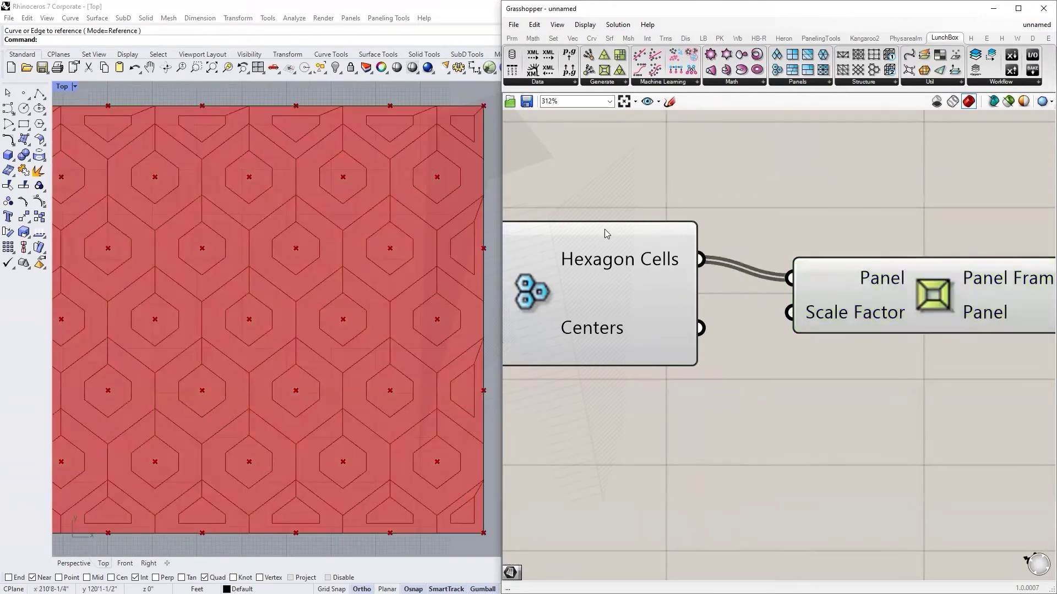
# Move Panel Frame farther from Hexagon Cells and feed its Scale Factor input from a new number slider with value 0.8.
pyautogui.scroll(-4, 620, 220)
pyautogui.scroll(-3, 423, 242)
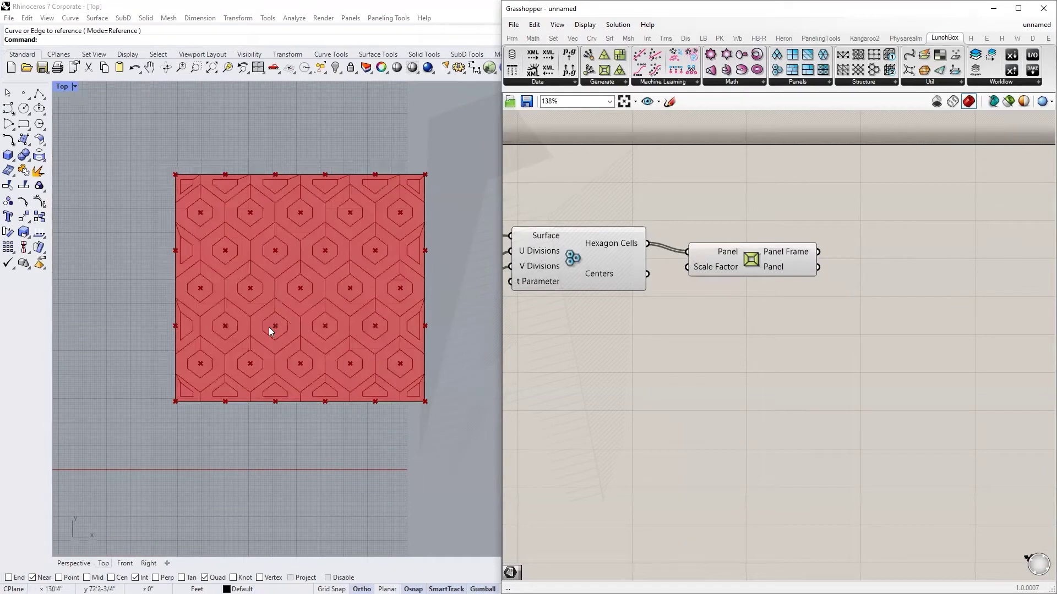
pyautogui.scroll(2, 248, 277)
pyautogui.scroll(2, 812, 282)
pyautogui.scroll(-2, 738, 258)
pyautogui.moveTo(738, 259); pyautogui.dragTo(855, 250)
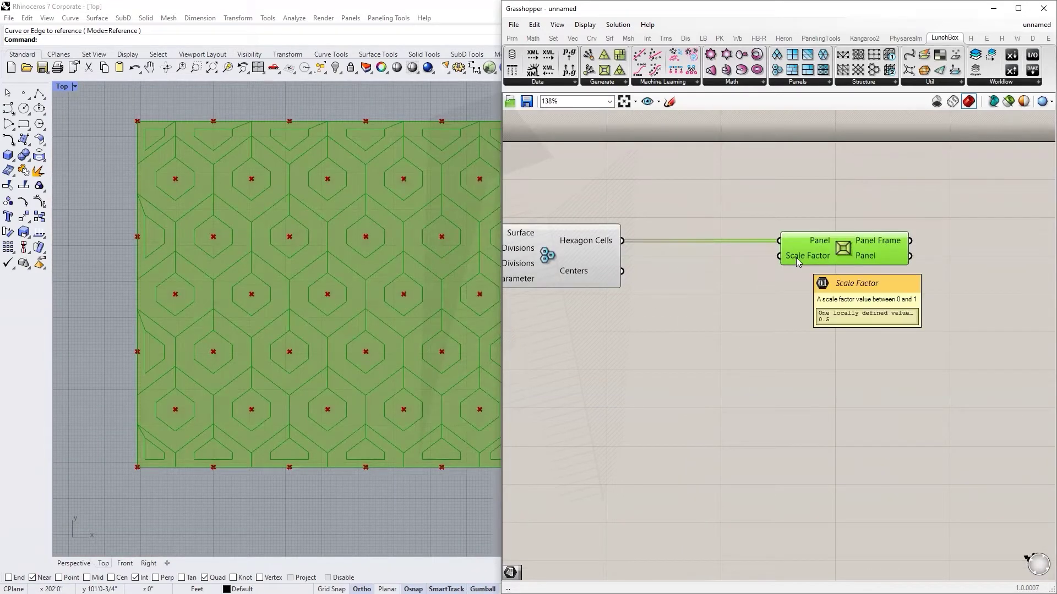
pyautogui.doubleClick(634, 352)
pyautogui.write('0.8')
pyautogui.press('Return')
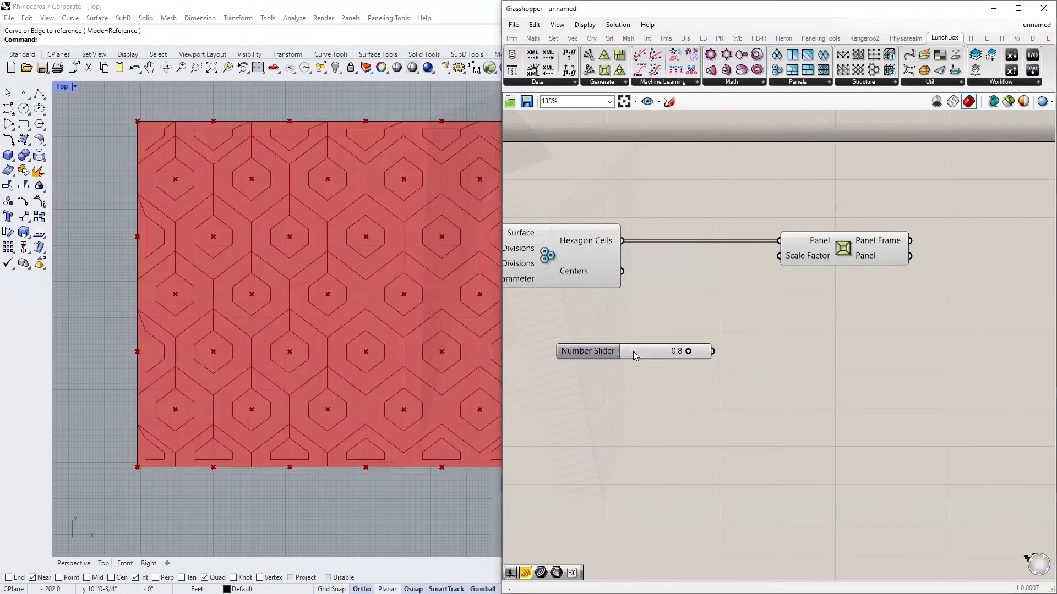
pyautogui.moveTo(714, 351); pyautogui.dragTo(778, 255)
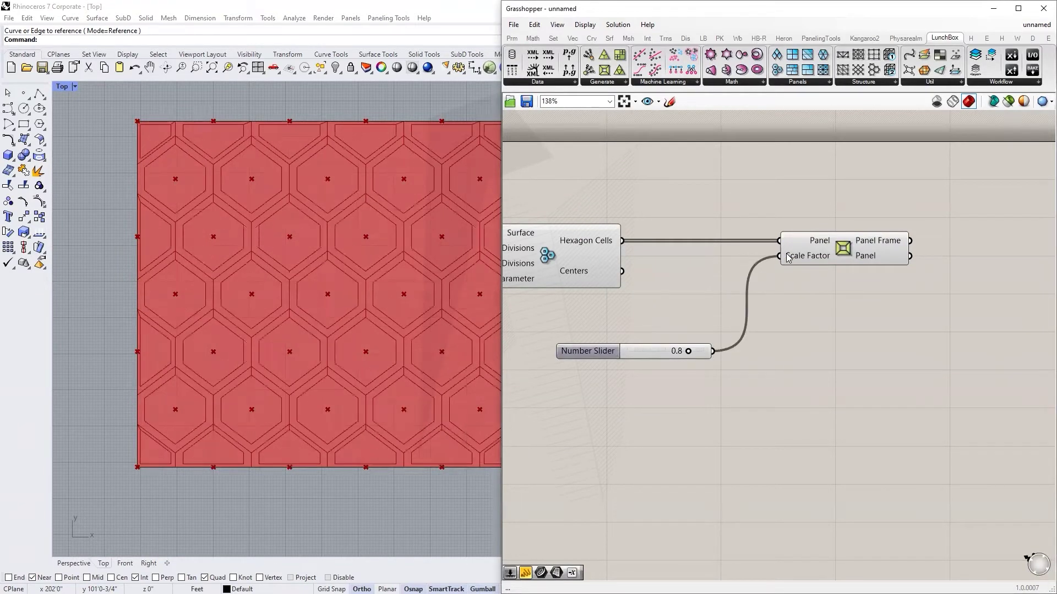
# Add a Surface parameter fed by the Panel Frame output and line it up beside the component.
pyautogui.scroll(-2, 618, 248)
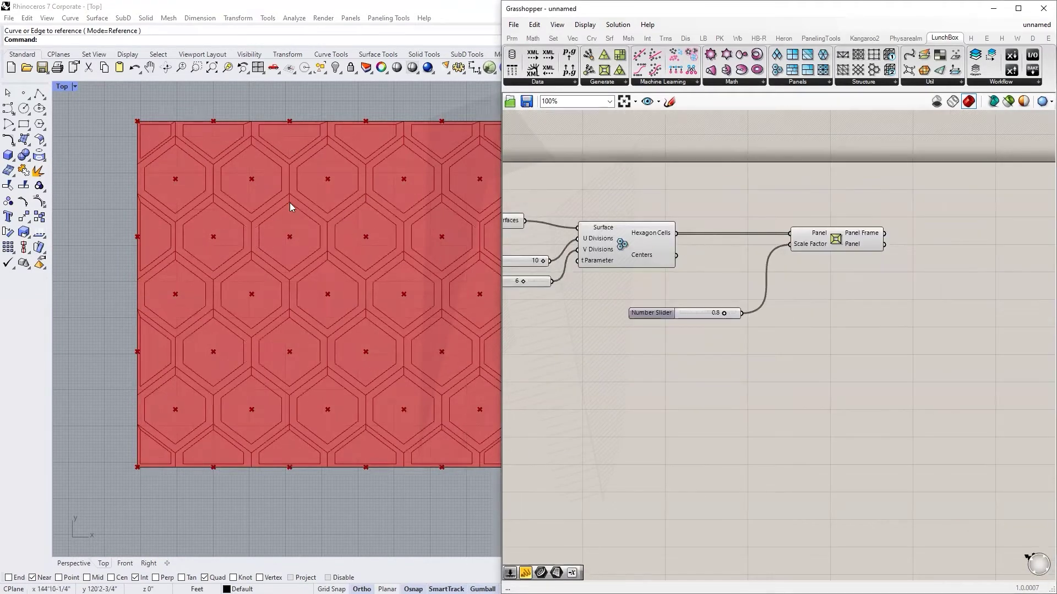
pyautogui.scroll(2, 644, 270)
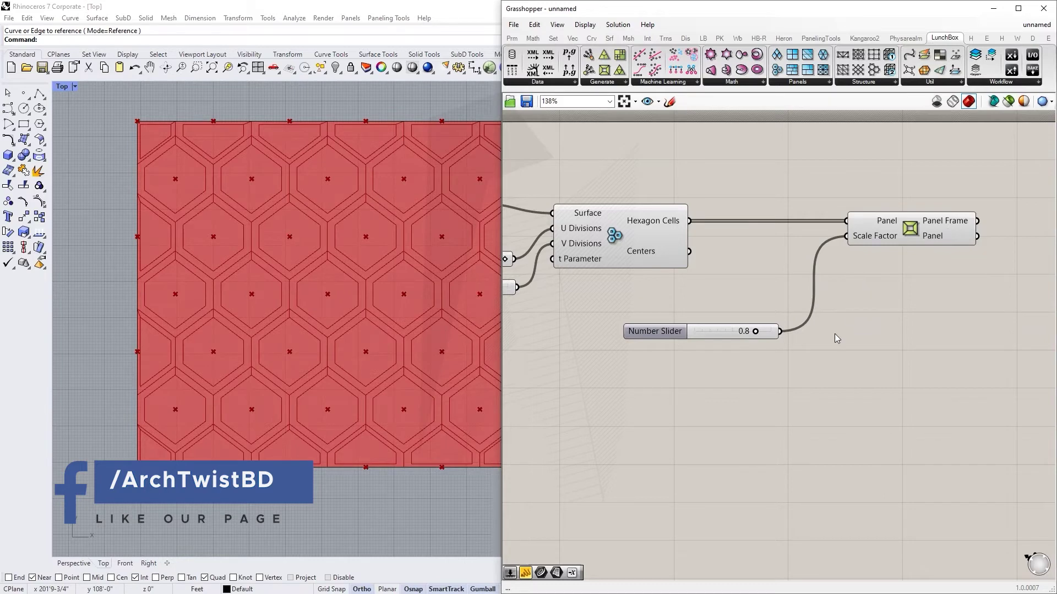
pyautogui.scroll(-3, 850, 267)
pyautogui.scroll(4, 880, 256)
pyautogui.doubleClick(880, 255)
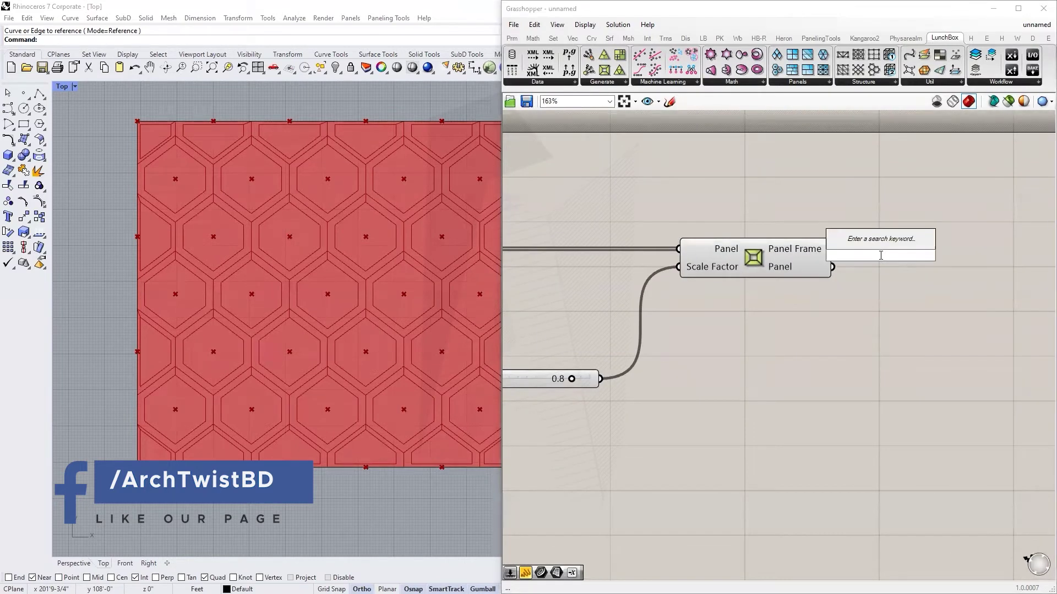
pyautogui.write('surface')
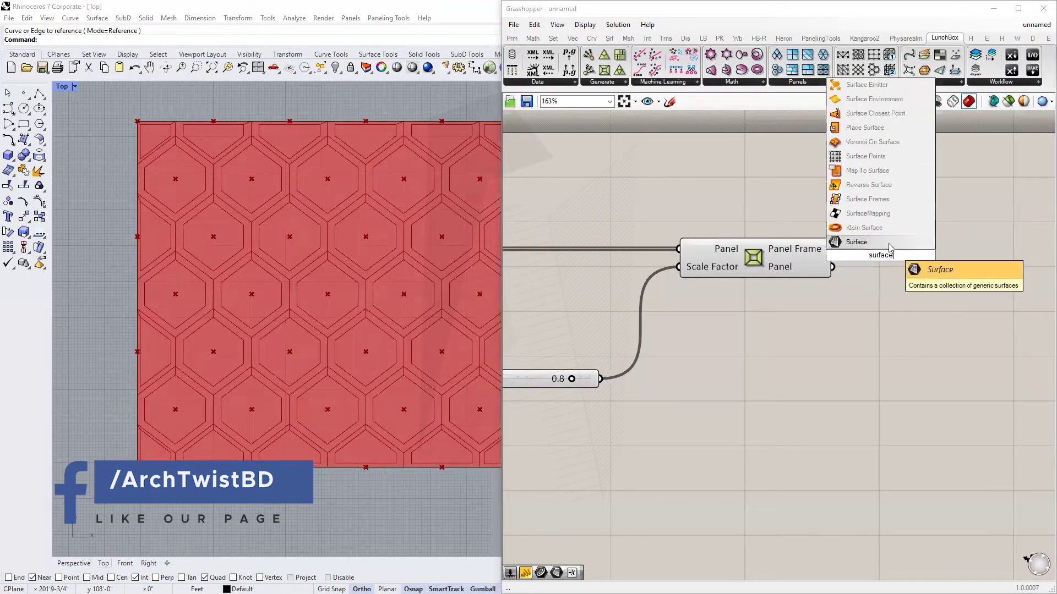
pyautogui.click(889, 245)
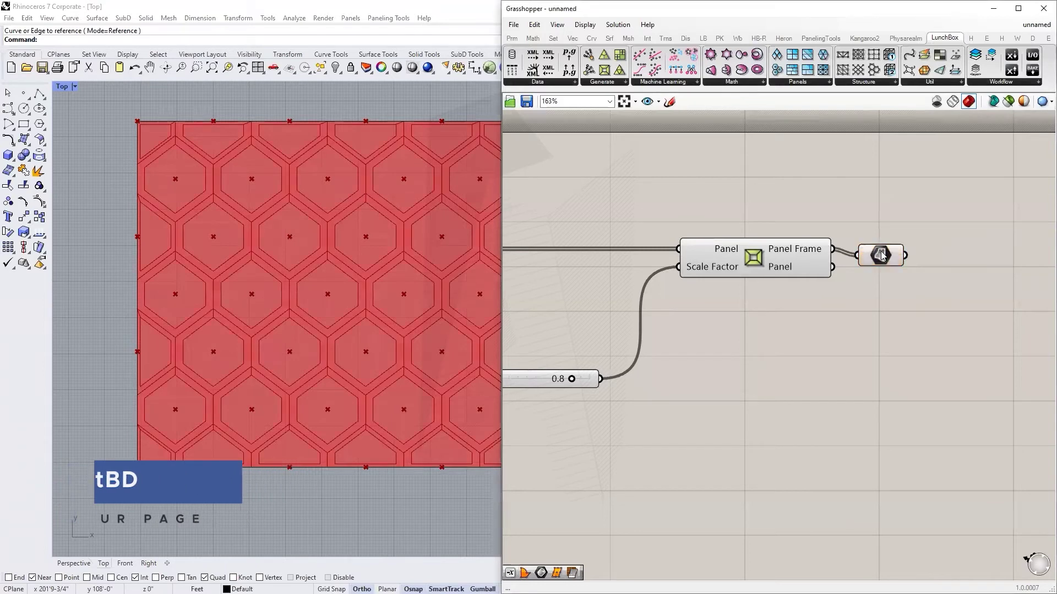
pyautogui.moveTo(882, 254); pyautogui.dragTo(908, 248)
pyautogui.scroll(-5, 75, 224)
pyautogui.scroll(5, 144, 204)
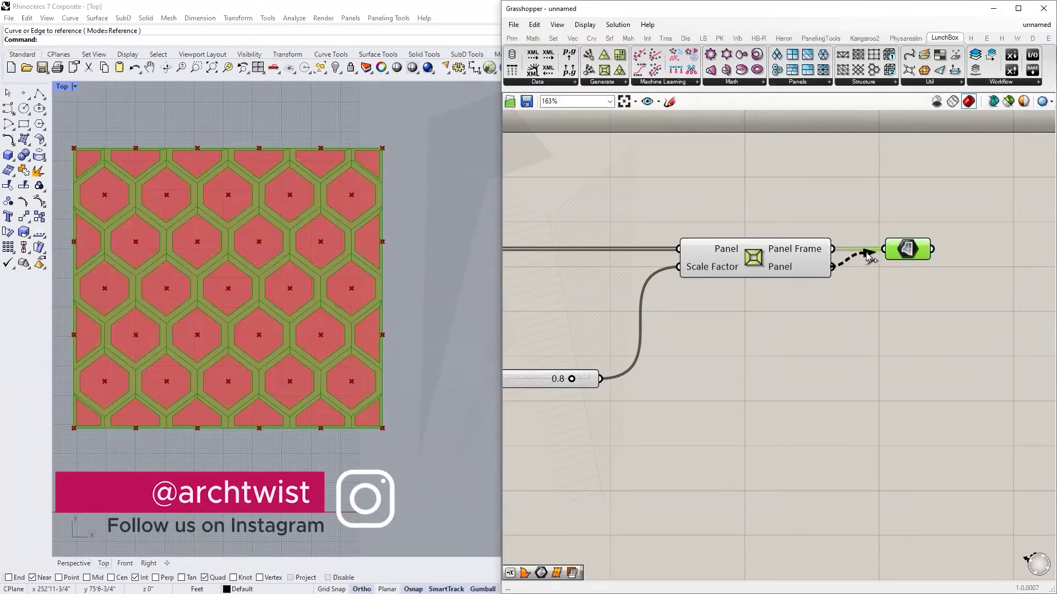
# Feed the Surface parameter from the Panel output to compare the inner panels, and reconnect it to the Panel Frame output.
pyautogui.moveTo(834, 267); pyautogui.dragTo(915, 259)
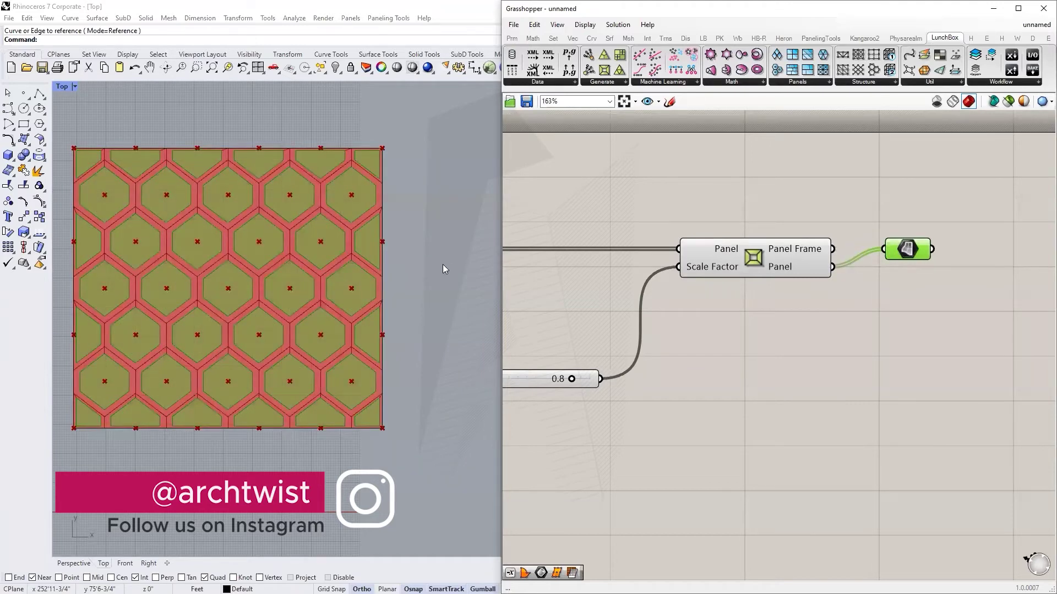
pyautogui.scroll(-3, 302, 257)
pyautogui.scroll(3, 302, 286)
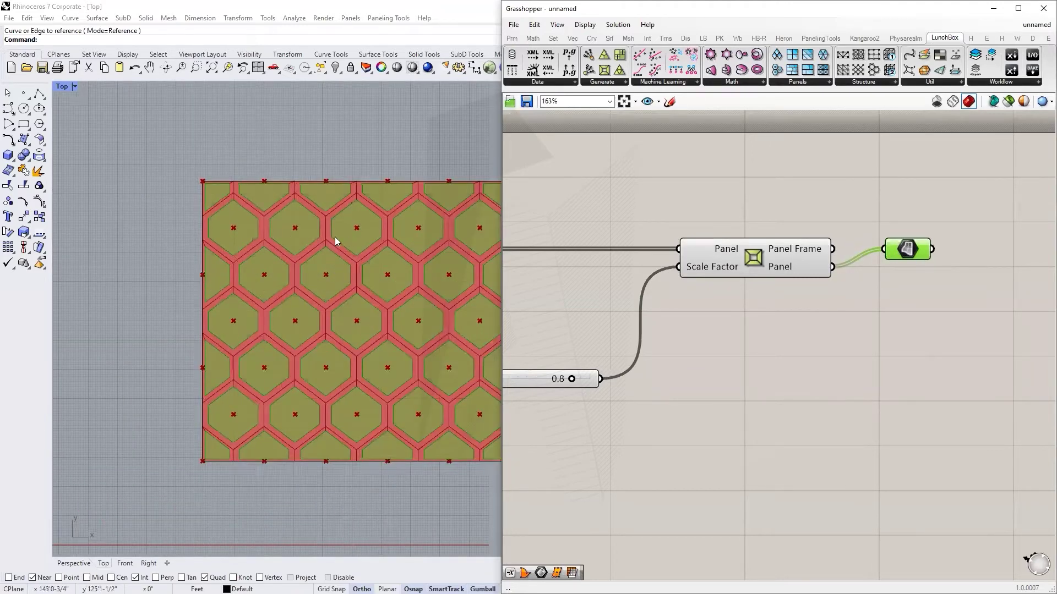
pyautogui.moveTo(833, 249); pyautogui.dragTo(905, 250)
pyautogui.scroll(-6, 252, 286)
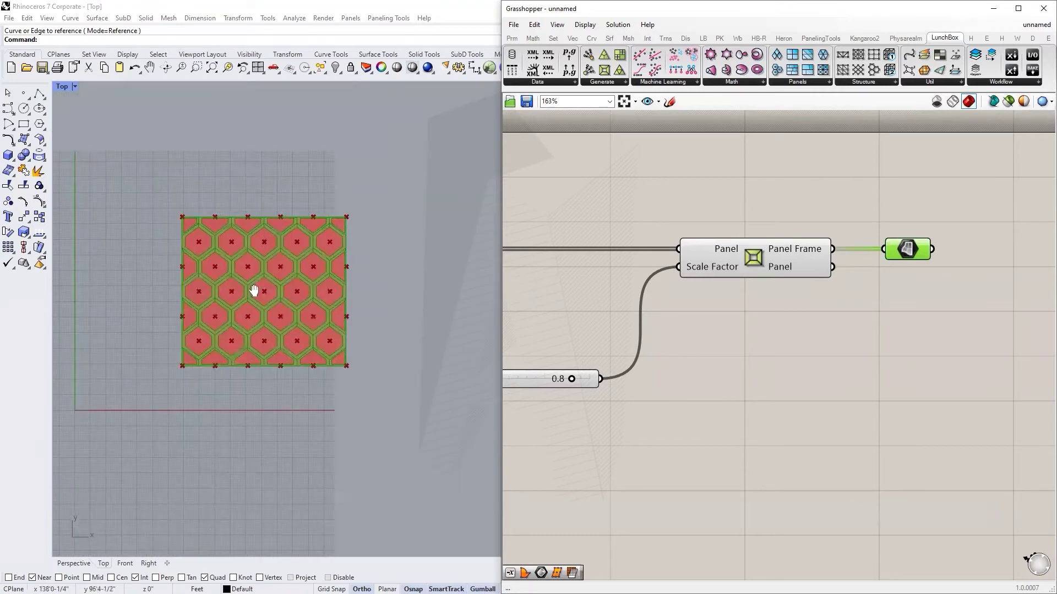
pyautogui.scroll(4, 264, 298)
# Switch Rhino to a maximised Perspective view and bake the hexagonal frames from the Surface parameter.
pyautogui.click(59, 85)
pyautogui.doubleClick(59, 84)
pyautogui.doubleClick(459, 85)
pyautogui.moveTo(237, 203); pyautogui.dragTo(184, 203, button='right')
pyautogui.scroll(5, 265, 265)
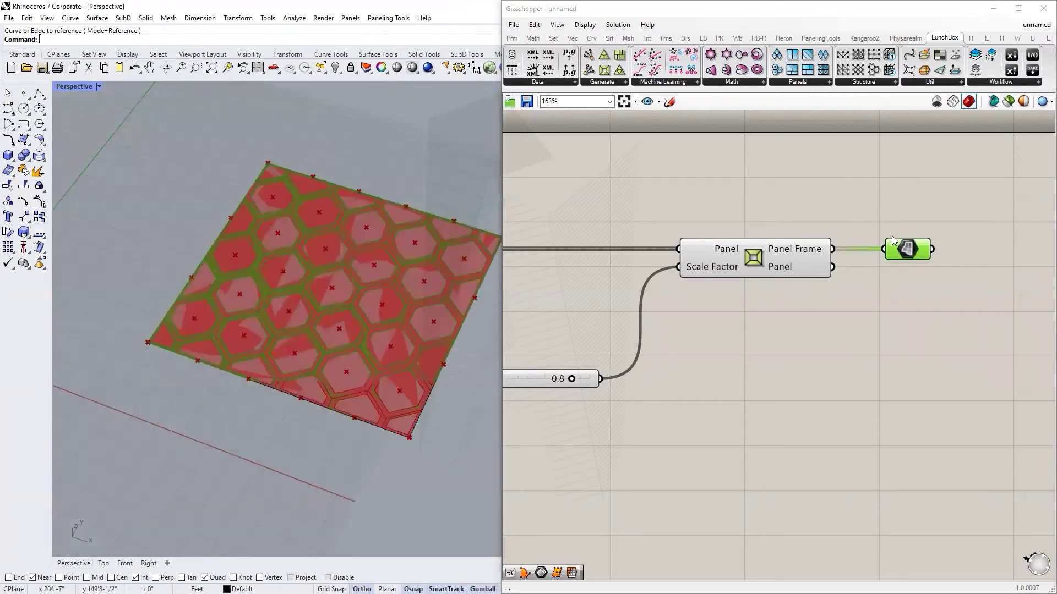
pyautogui.rightClick(908, 254)
pyautogui.click(942, 298)
pyautogui.click(966, 406)
pyautogui.click(696, 378)
# Change the Perspective viewport to a white display mode with soft shadows.
pyautogui.click(99, 86)
pyautogui.click(88, 152)
pyautogui.click(287, 214)
pyautogui.click(409, 180)
pyautogui.scroll(-4, 268, 215)
# Select all the baked hexagonal frames and extrude them upward into a solid honeycomb block with the Gumball.
pyautogui.moveTo(467, 401); pyautogui.dragTo(170, 138)
pyautogui.moveTo(308, 247); pyautogui.dragTo(302, 214)
pyautogui.press('Escape')
pyautogui.scroll(2, 282, 246)
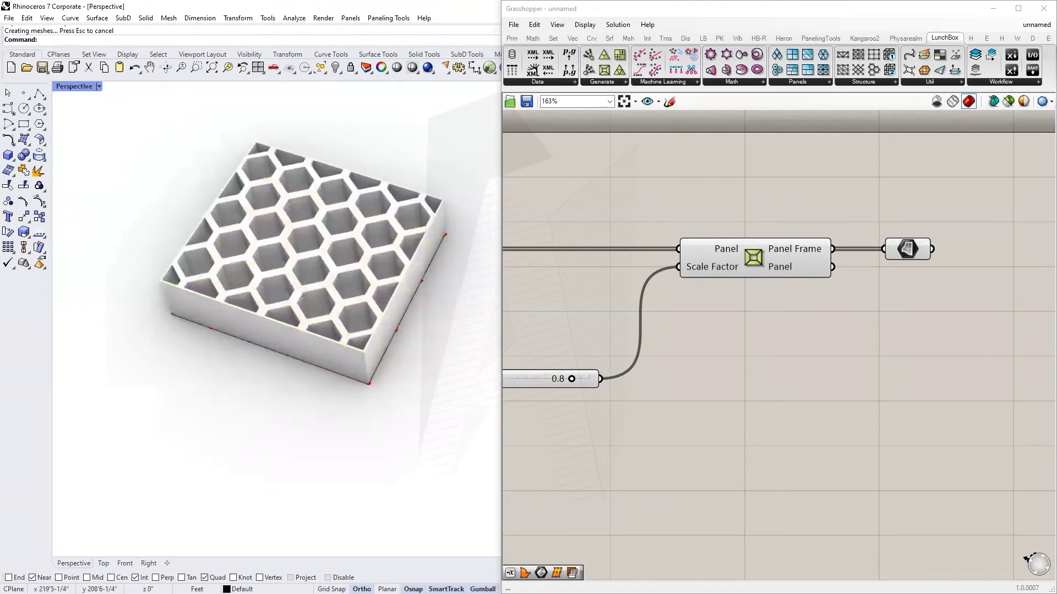
# Examine the extruded honeycomb block from several angles and distances, along with the Panel Frame part of the definition.
pyautogui.moveTo(281, 246); pyautogui.dragTo(271, 271, button='right')
pyautogui.scroll(5, 246, 340)
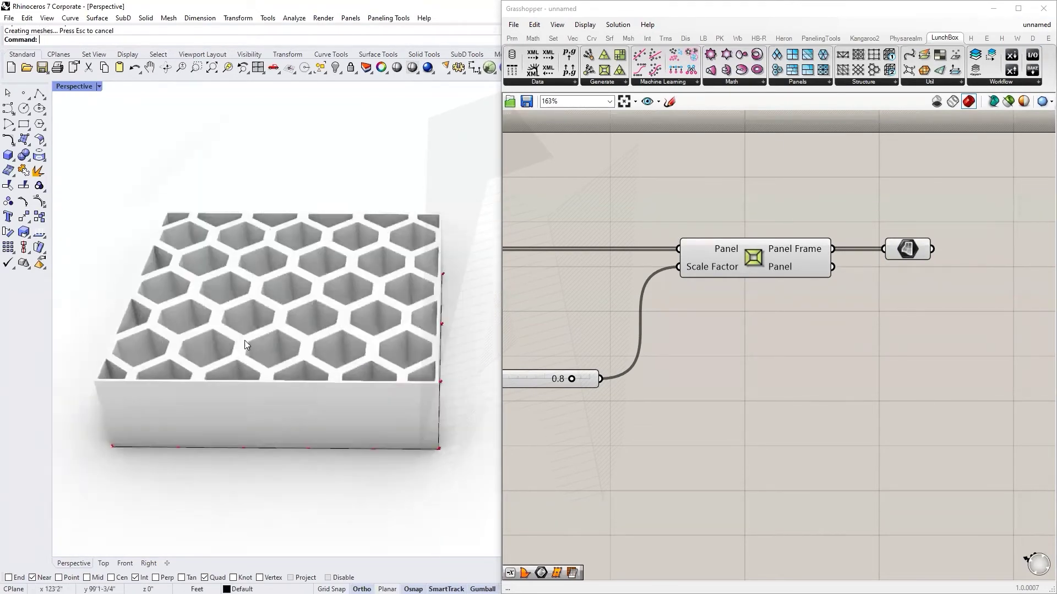
pyautogui.scroll(-5, 274, 282)
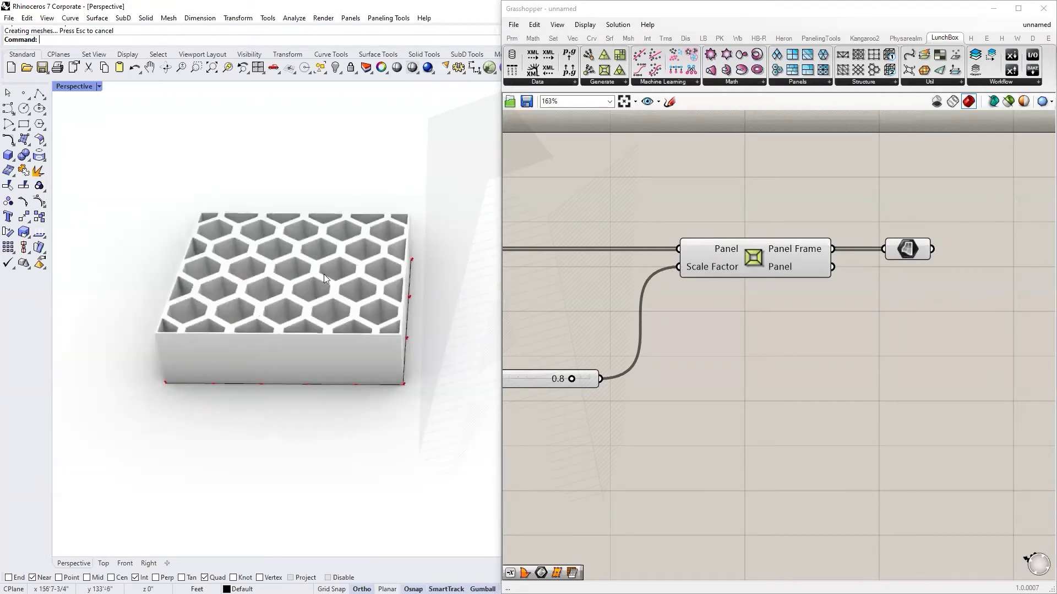
pyautogui.scroll(3, 305, 267)
pyautogui.moveTo(305, 267); pyautogui.dragTo(268, 303, button='right')
pyautogui.scroll(-3, 269, 303)
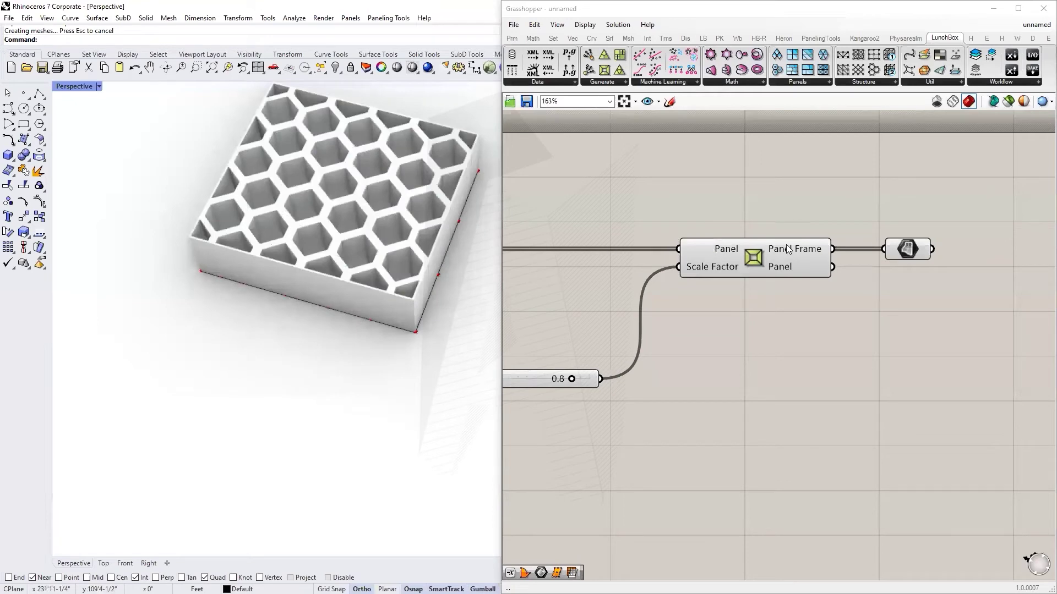
pyautogui.scroll(2, 815, 256)
pyautogui.click(745, 259)
pyautogui.click(793, 332)
pyautogui.scroll(3, 304, 163)
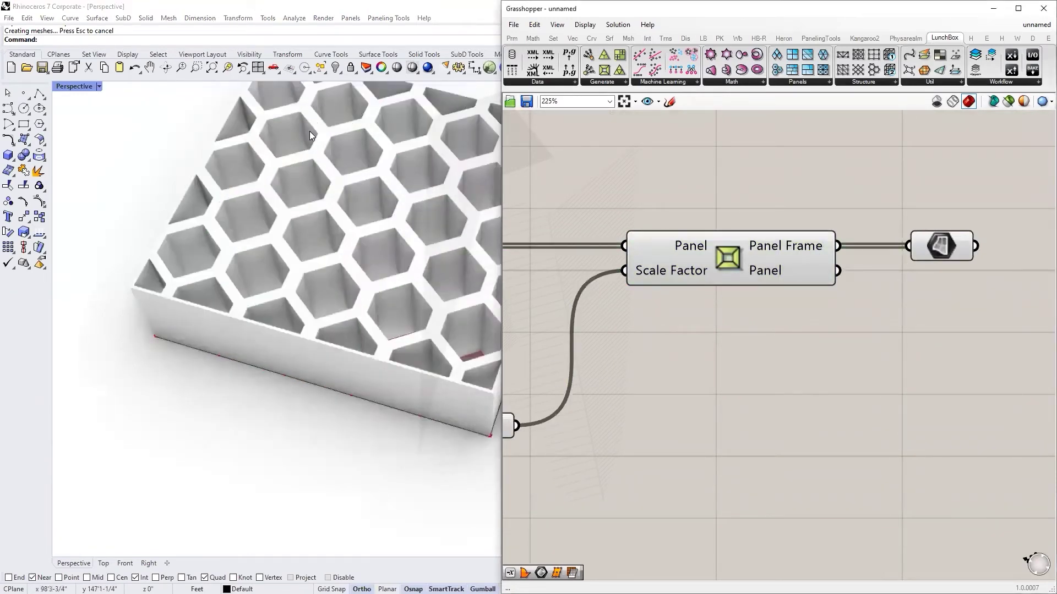
pyautogui.scroll(-3, 713, 260)
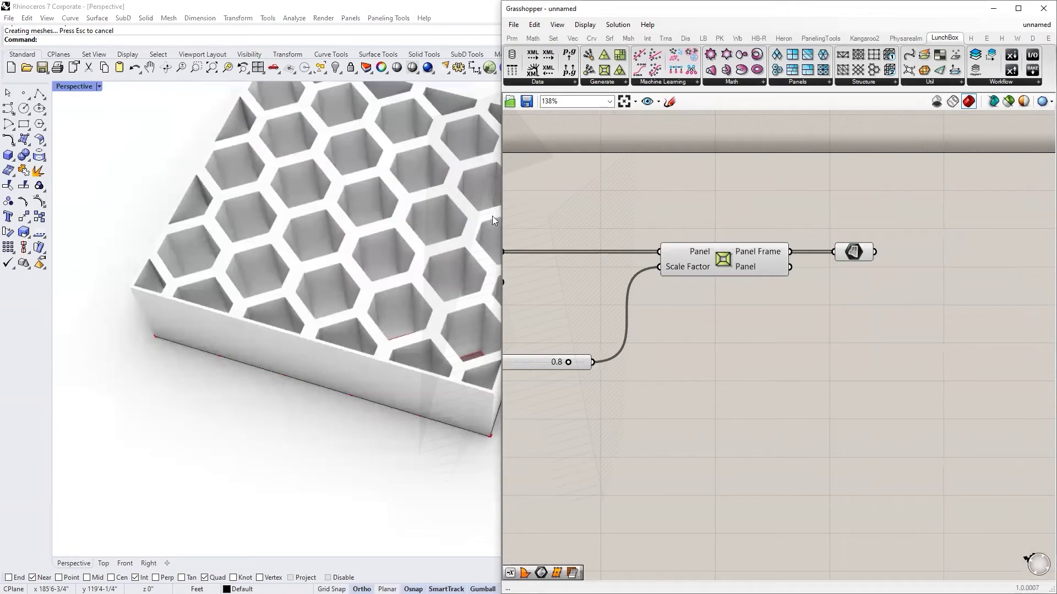
pyautogui.scroll(2, 292, 239)
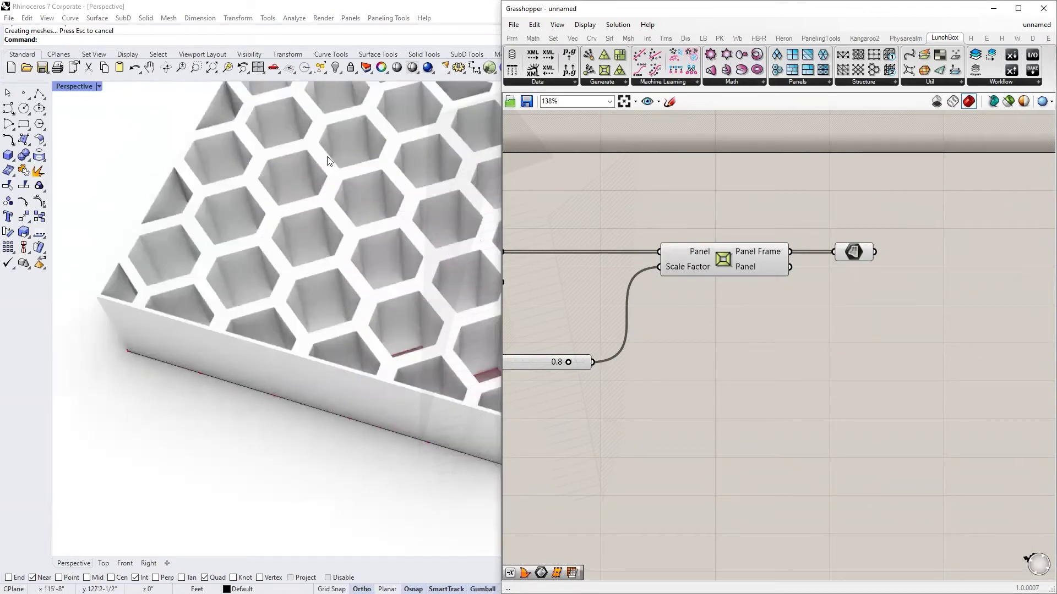
pyautogui.scroll(-5, 347, 165)
pyautogui.scroll(3, 354, 186)
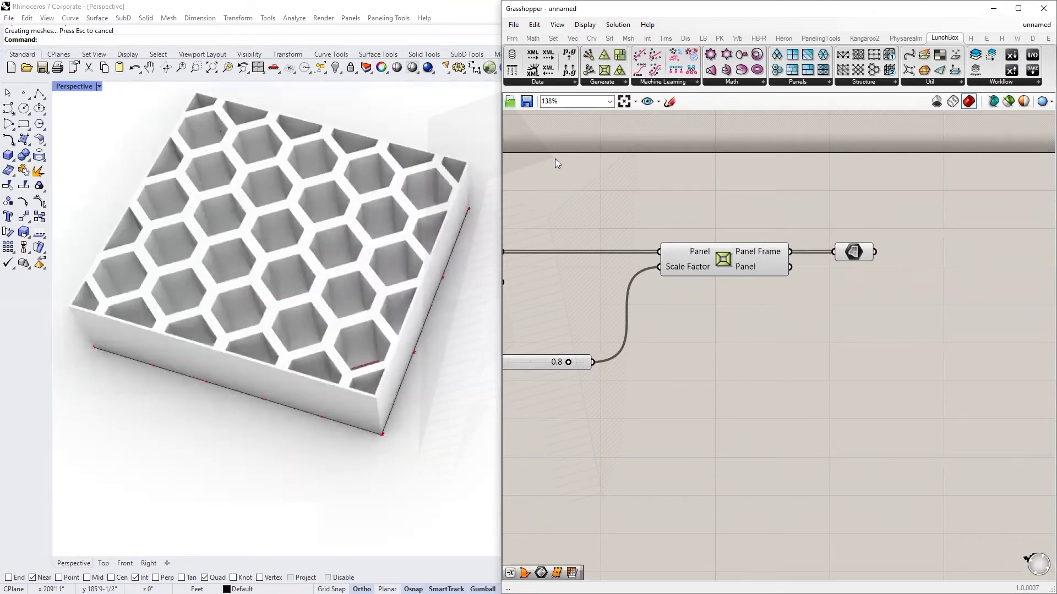
# Select the extruded honeycomb block in the Perspective view and remove it from the Rhino model.
pyautogui.scroll(-4, 788, 287)
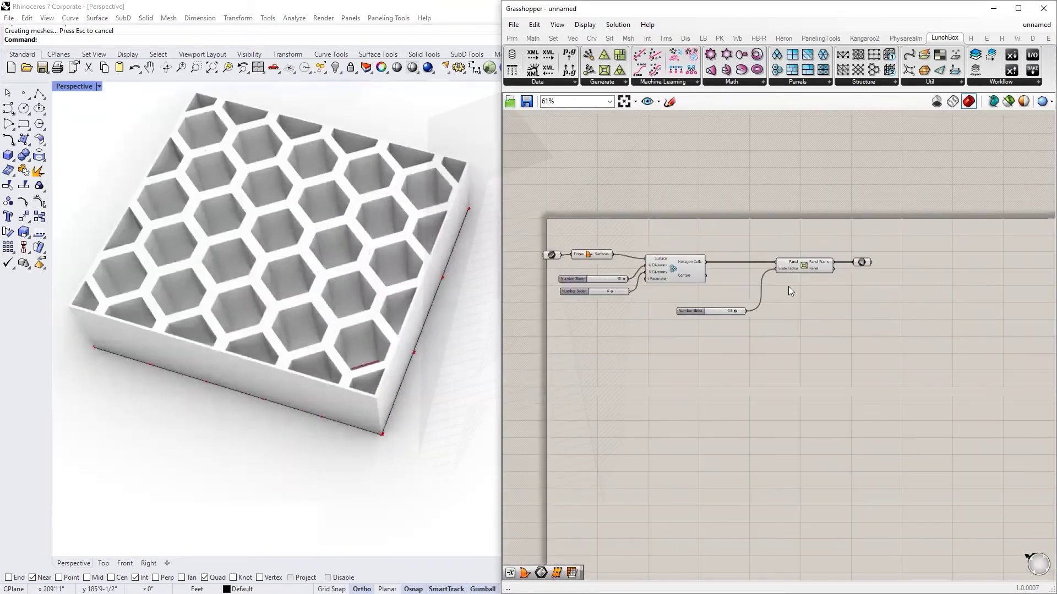
pyautogui.scroll(3, 764, 303)
pyautogui.click(366, 191)
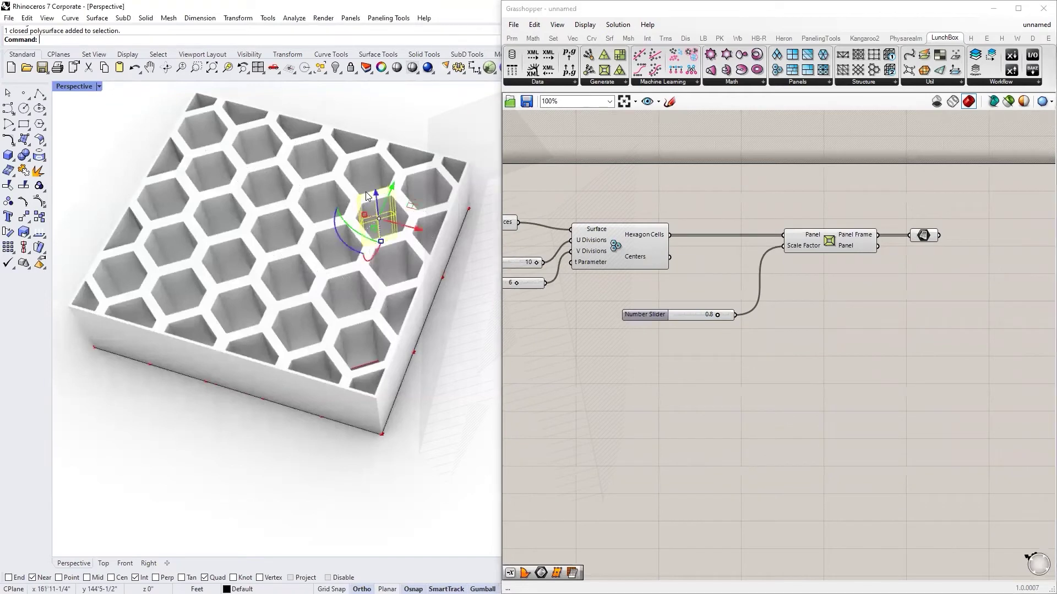
pyautogui.scroll(-2, 207, 175)
pyautogui.moveTo(433, 393); pyautogui.dragTo(115, 123)
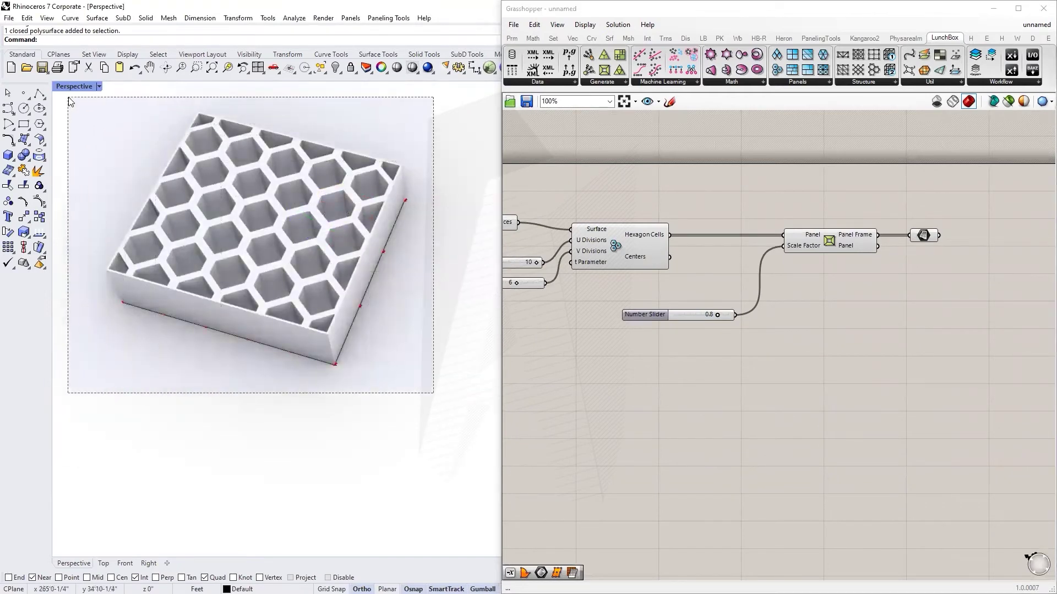
pyautogui.click(380, 212)
pyautogui.click(474, 157)
pyautogui.moveTo(393, 284); pyautogui.dragTo(387, 190, button='right')
pyautogui.scroll(-5, 387, 190)
pyautogui.scroll(5, 364, 398)
pyautogui.moveTo(488, 424); pyautogui.dragTo(110, 265)
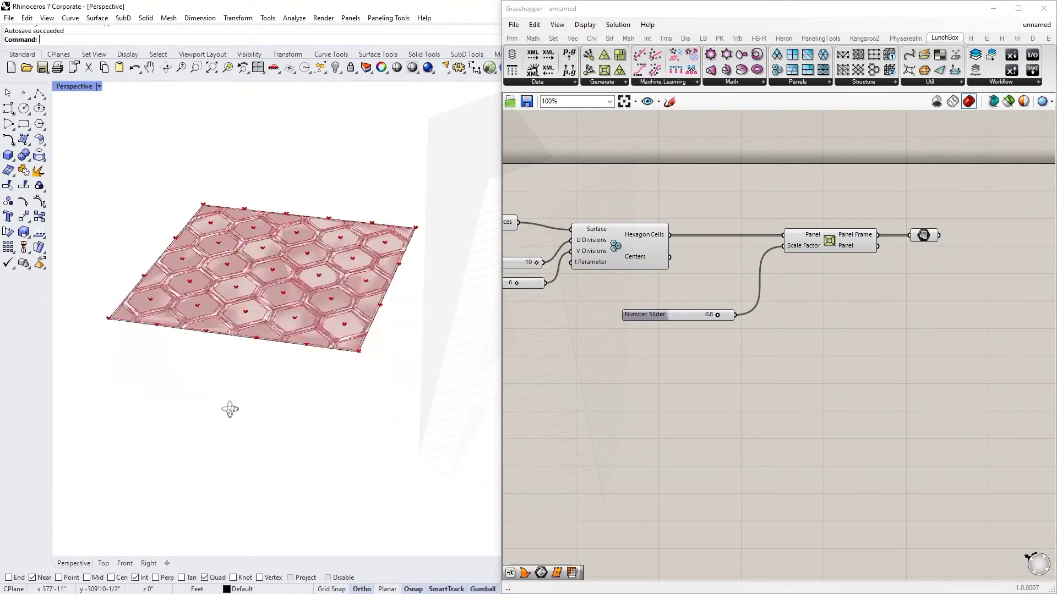
# Undo the bake of the hexagonal frames and return Rhino to the Top view.
pyautogui.scroll(3, 264, 269)
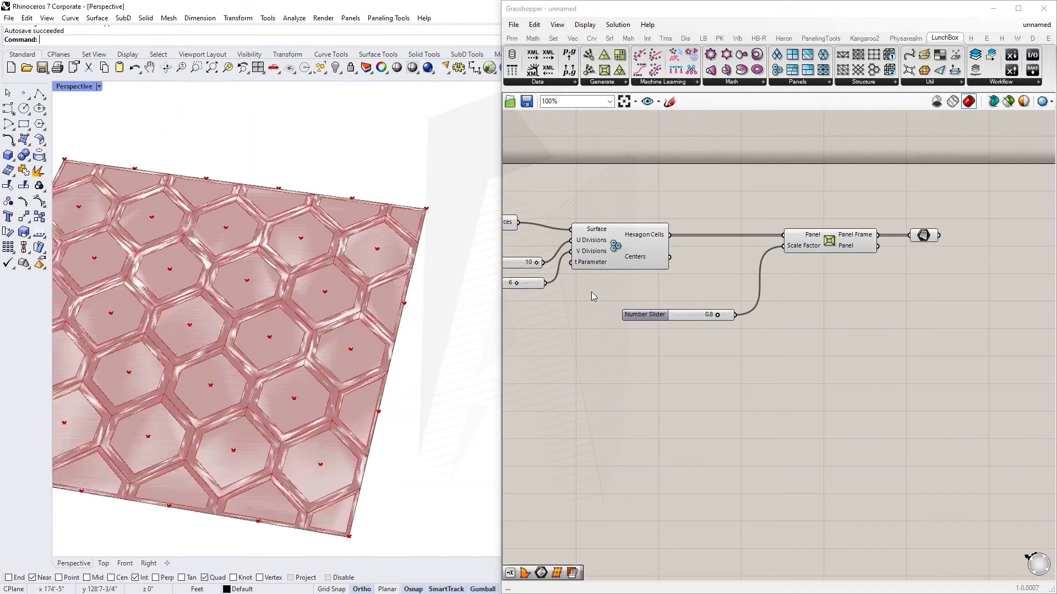
pyautogui.scroll(1, 304, 243)
pyautogui.scroll(3, 769, 258)
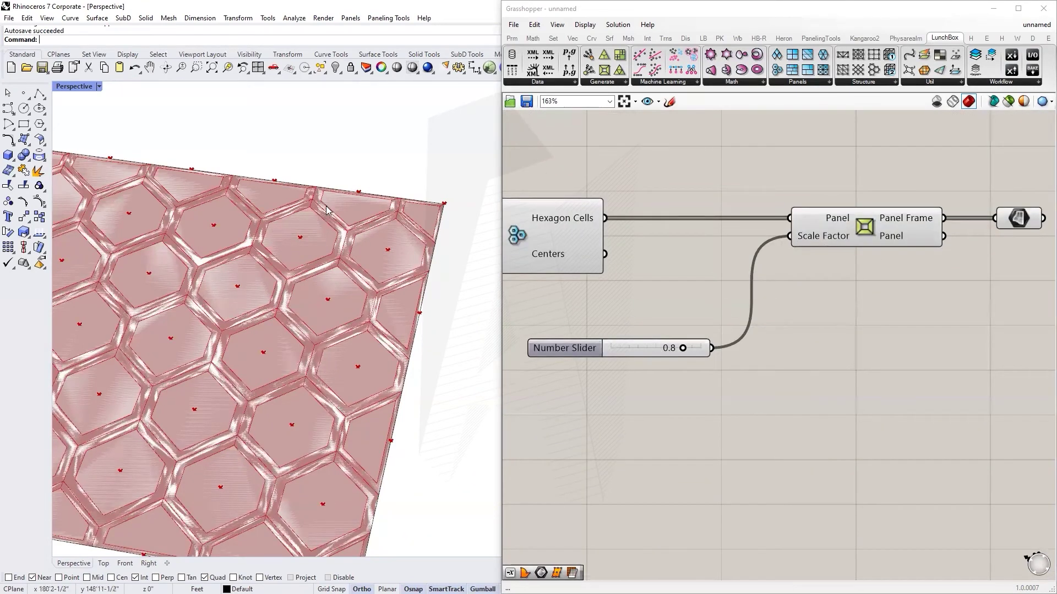
pyautogui.scroll(-4, 321, 226)
pyautogui.moveTo(320, 229); pyautogui.dragTo(315, 291, button='right')
pyautogui.click(1017, 218)
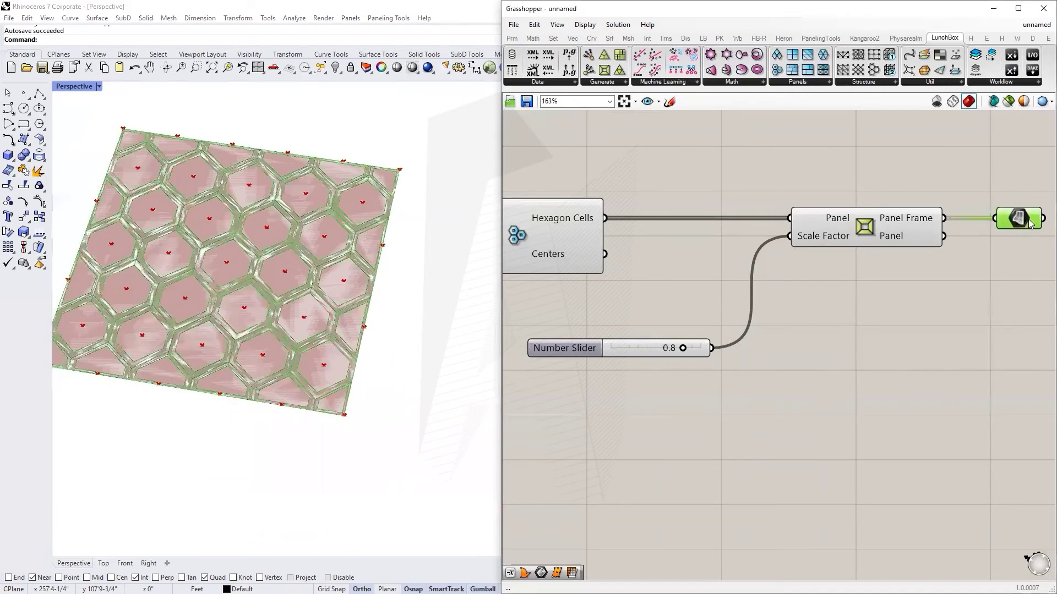
pyautogui.scroll(-2, 818, 328)
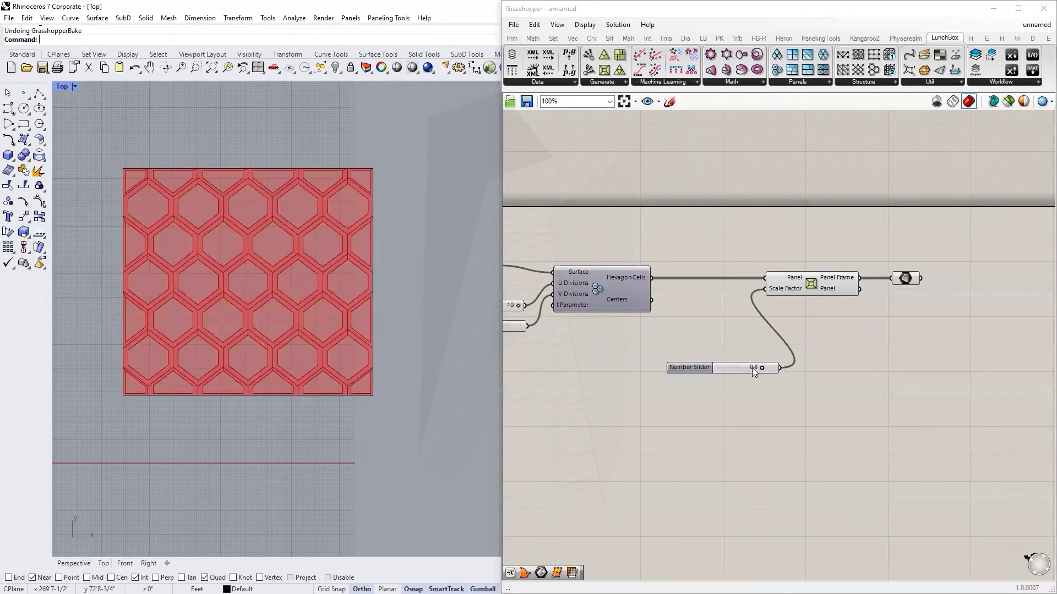
# Add a Random component to the Grasshopper canvas below the Scale Factor number slider.
pyautogui.scroll(-3, 717, 422)
pyautogui.doubleClick(658, 437)
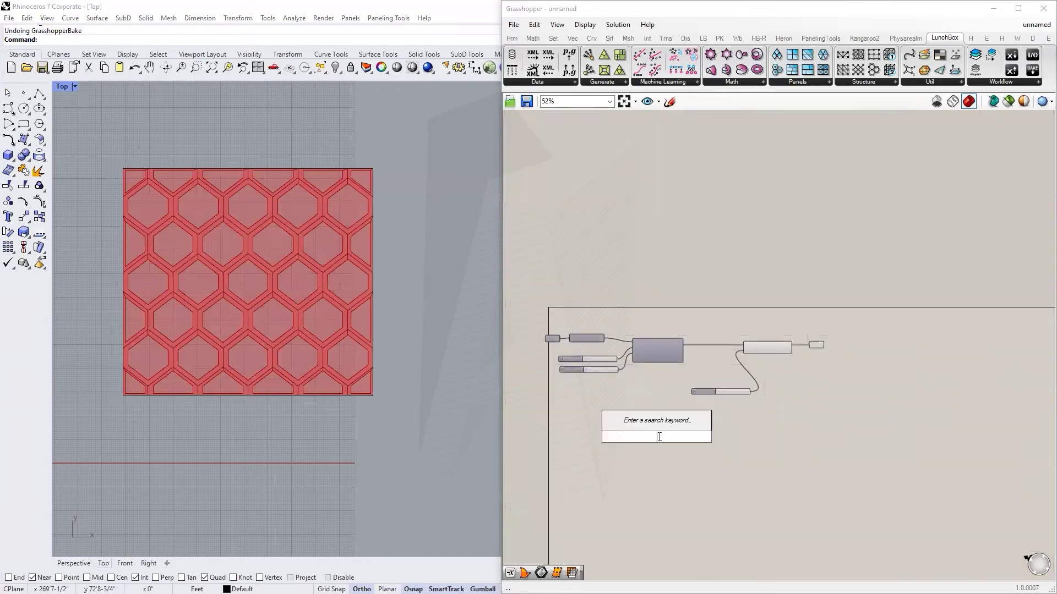
pyautogui.write('random')
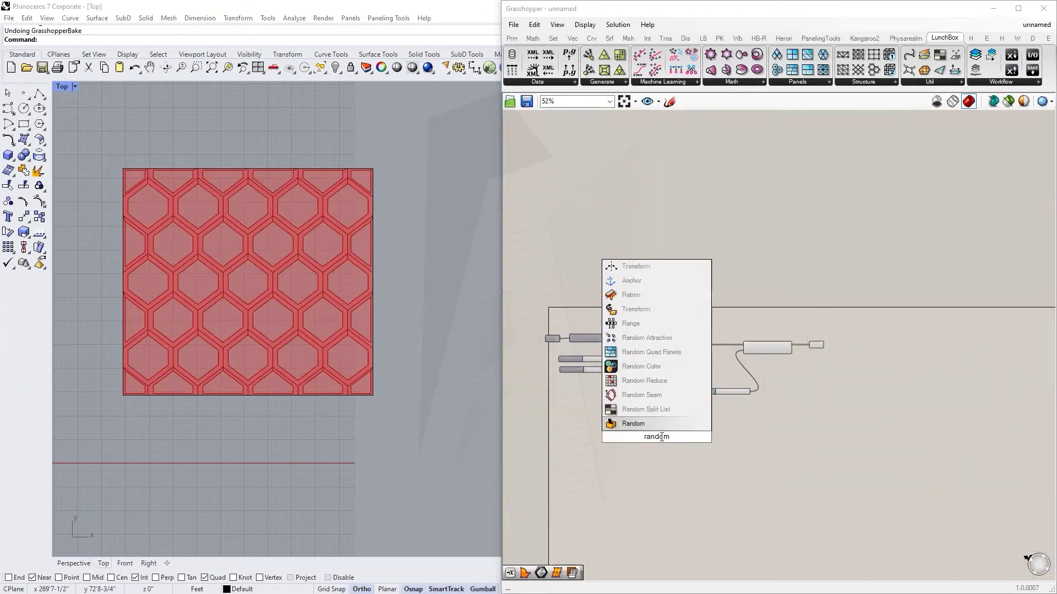
pyautogui.press('Return')
pyautogui.scroll(4, 672, 427)
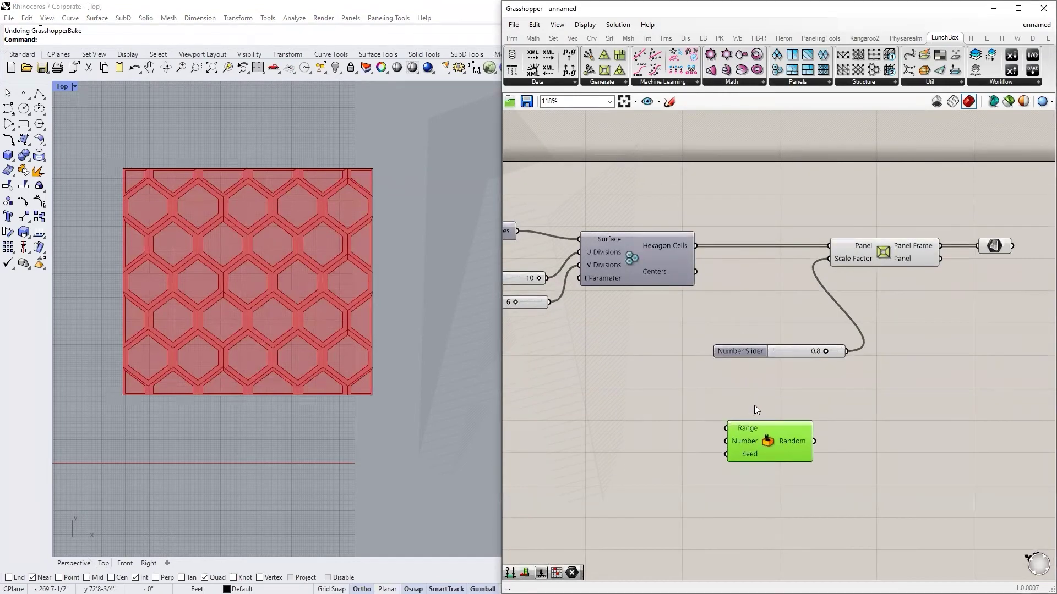
pyautogui.scroll(2, 773, 439)
pyautogui.scroll(-4, 818, 411)
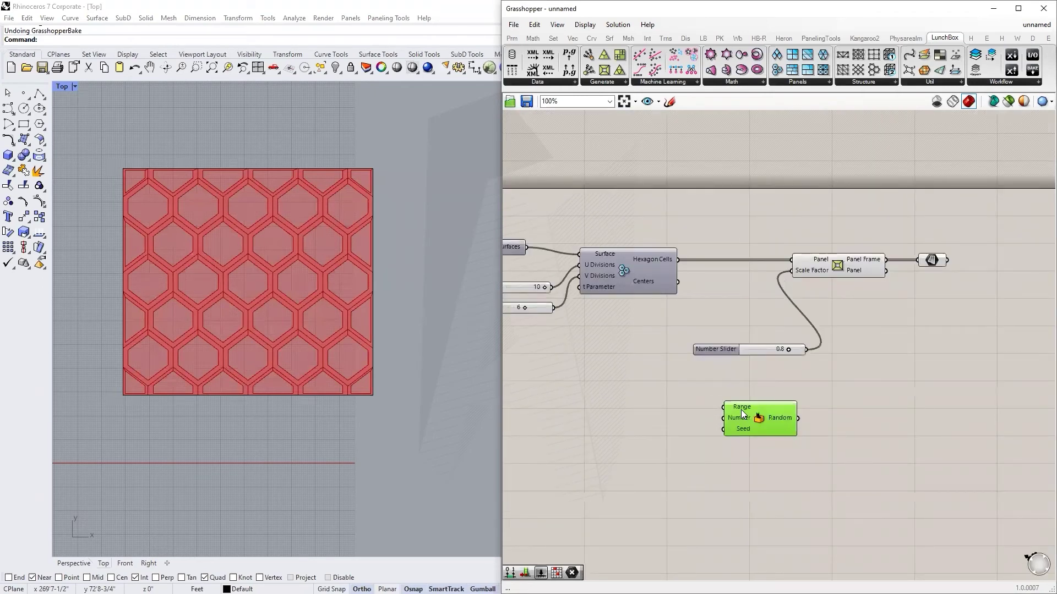
# Add a Construct Domain component and place it just before the Random component.
pyautogui.doubleClick(602, 412)
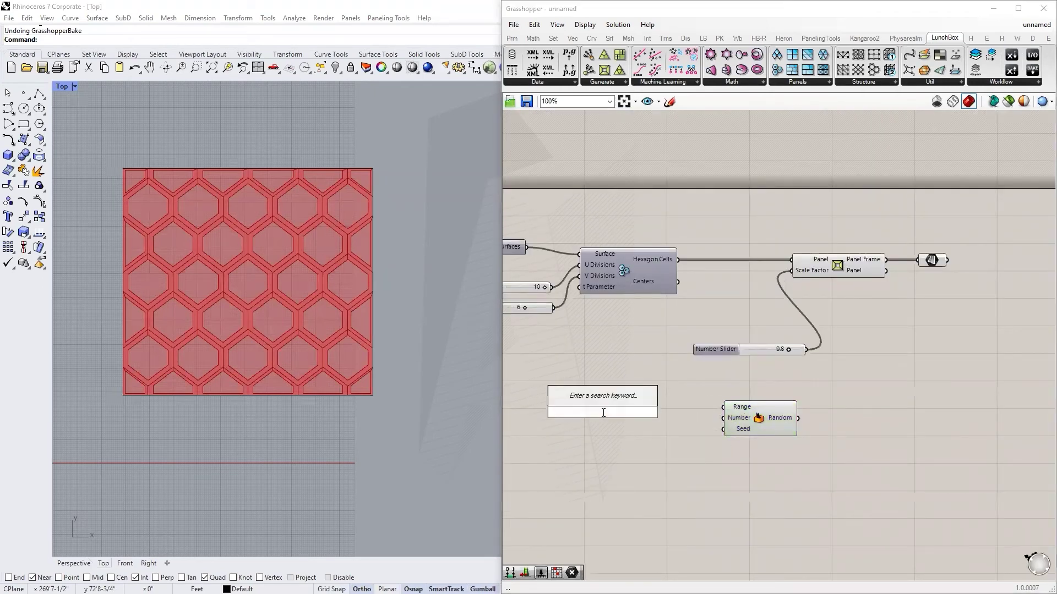
pyautogui.write('construc')
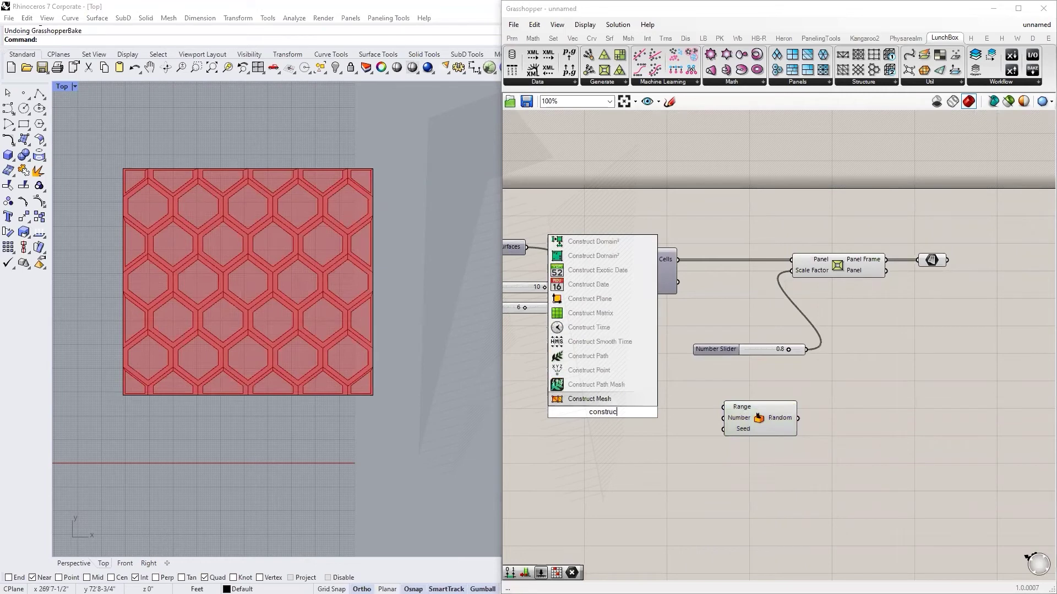
pyautogui.write('t domain')
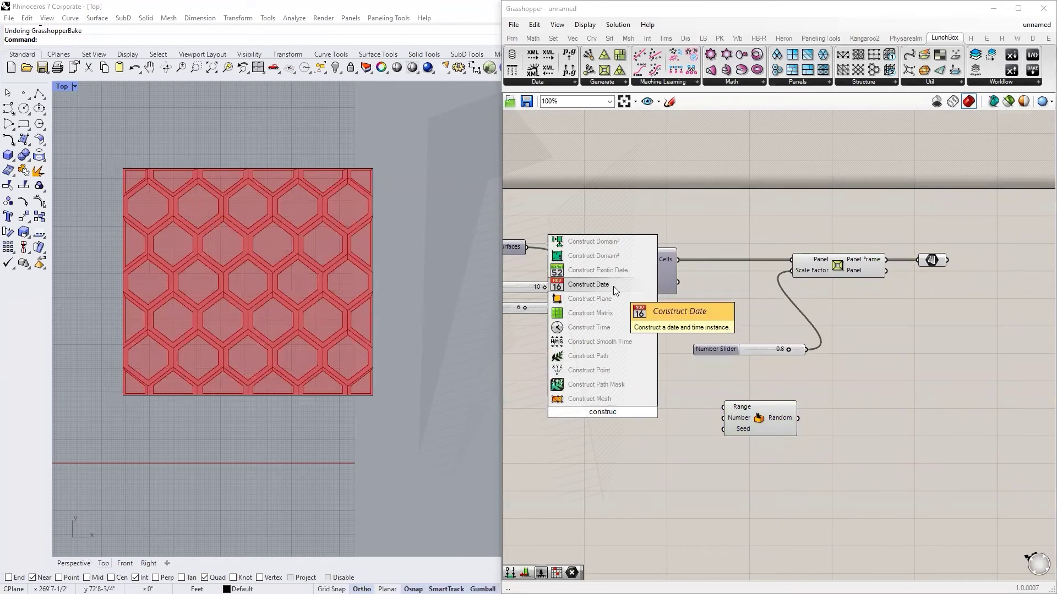
pyautogui.click(605, 403)
pyautogui.scroll(4, 605, 404)
pyautogui.moveTo(605, 405); pyautogui.dragTo(691, 404)
pyautogui.scroll(-2, 691, 408)
pyautogui.scroll(2, 577, 440)
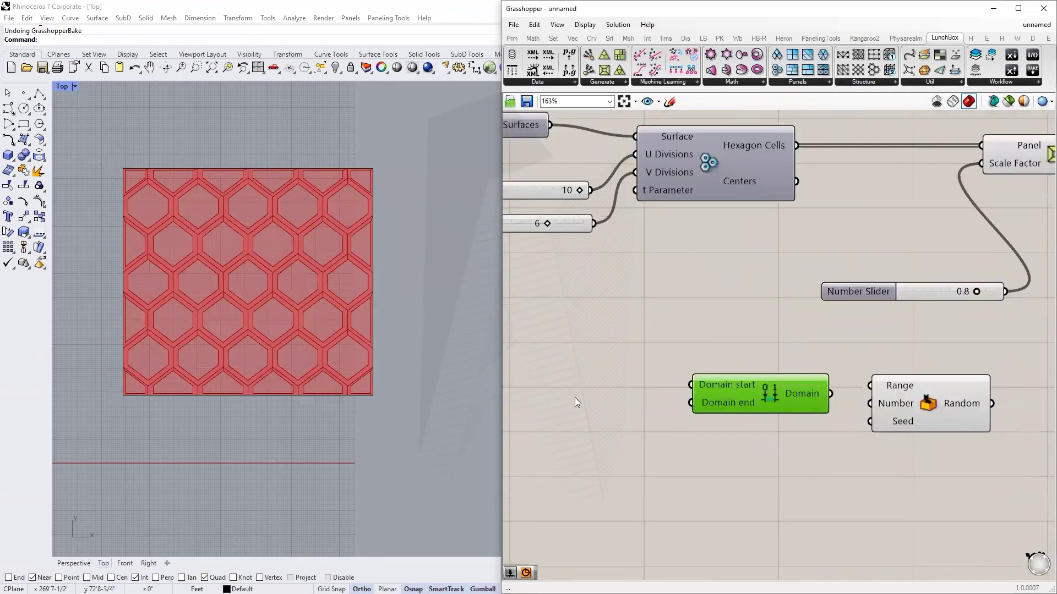
# Create two number sliders with the values 0.5 and 0.95 beside the Construct Domain component.
pyautogui.doubleClick(576, 398)
pyautogui.write('0.5')
pyautogui.press('Return')
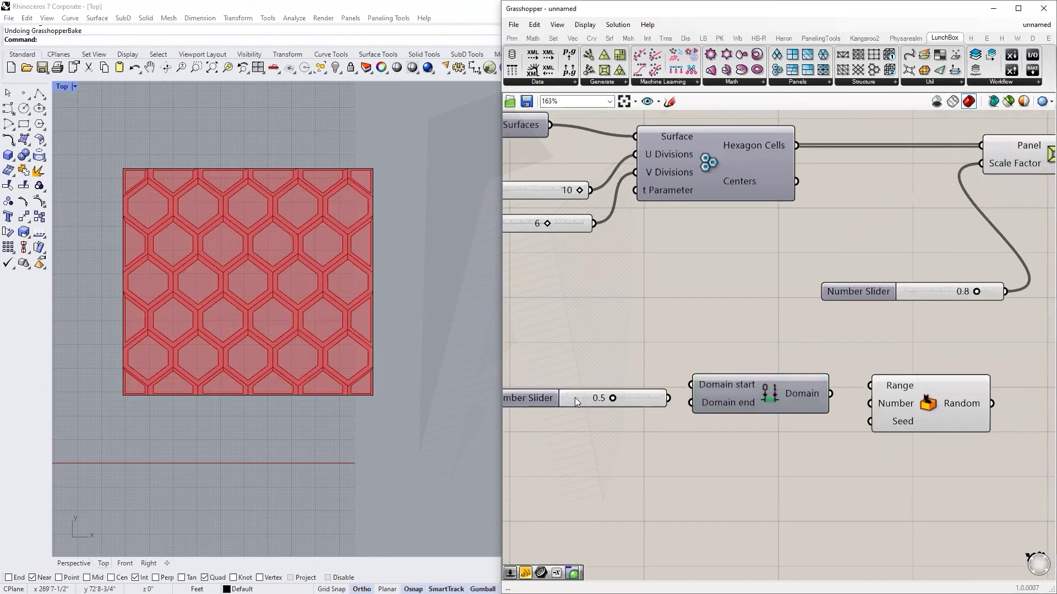
pyautogui.doubleClick(585, 440)
pyautogui.write('0.95')
pyautogui.press('Return')
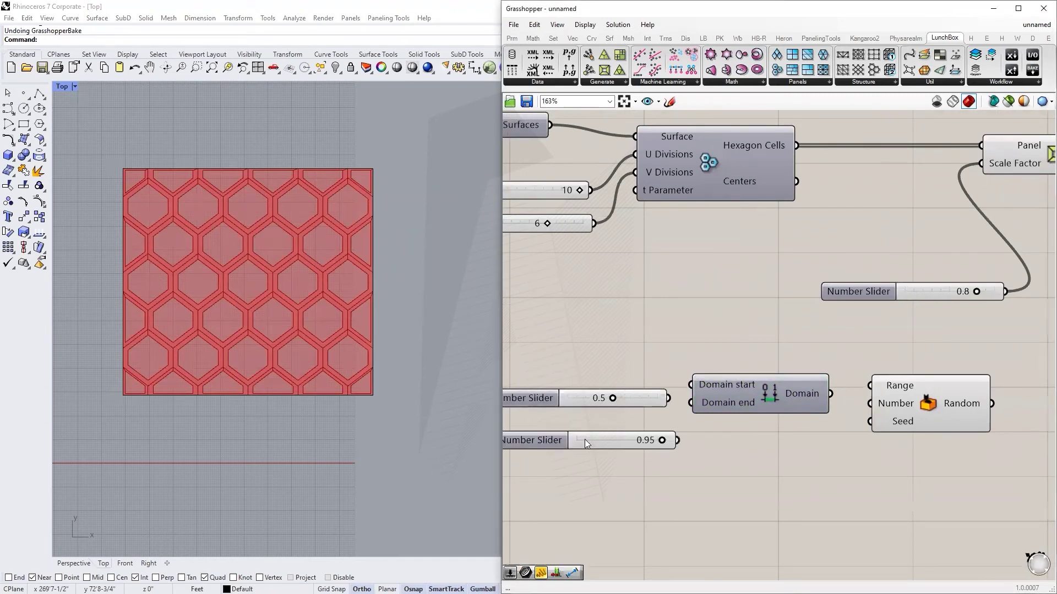
# Connect the 0.5 slider to Domain start, the 0.95 slider to Domain end, and the Domain output to Random's Range.
pyautogui.moveTo(668, 397); pyautogui.dragTo(691, 385)
pyautogui.moveTo(677, 440); pyautogui.dragTo(691, 403)
pyautogui.moveTo(896, 407); pyautogui.dragTo(898, 416)
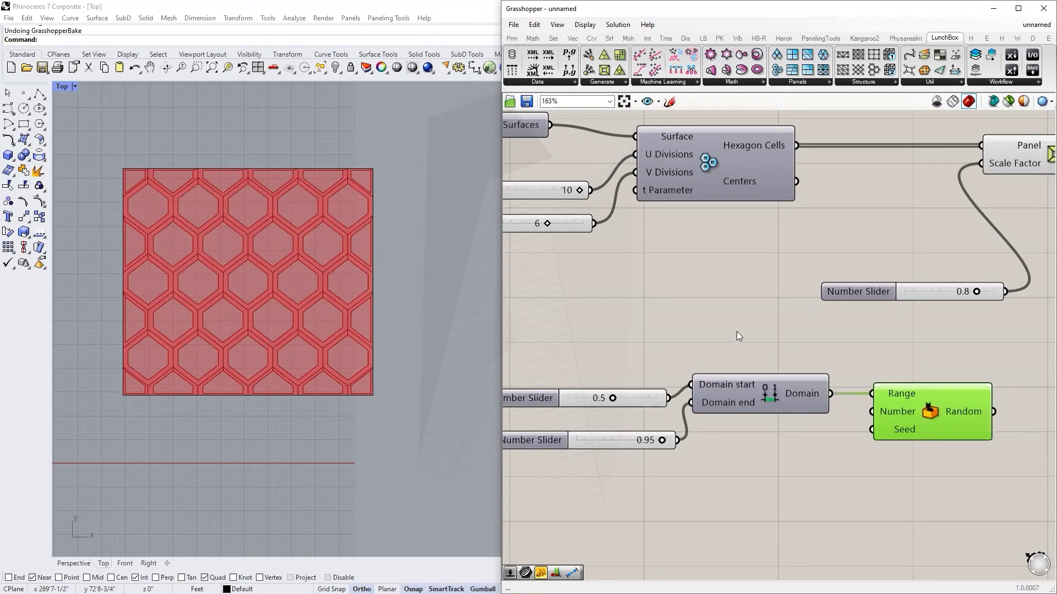
# Add a List Length component, feed it the hexagon Centers, and connect its Length to Random's Number input.
pyautogui.click(731, 261)
pyautogui.doubleClick(733, 262)
pyautogui.write('l')
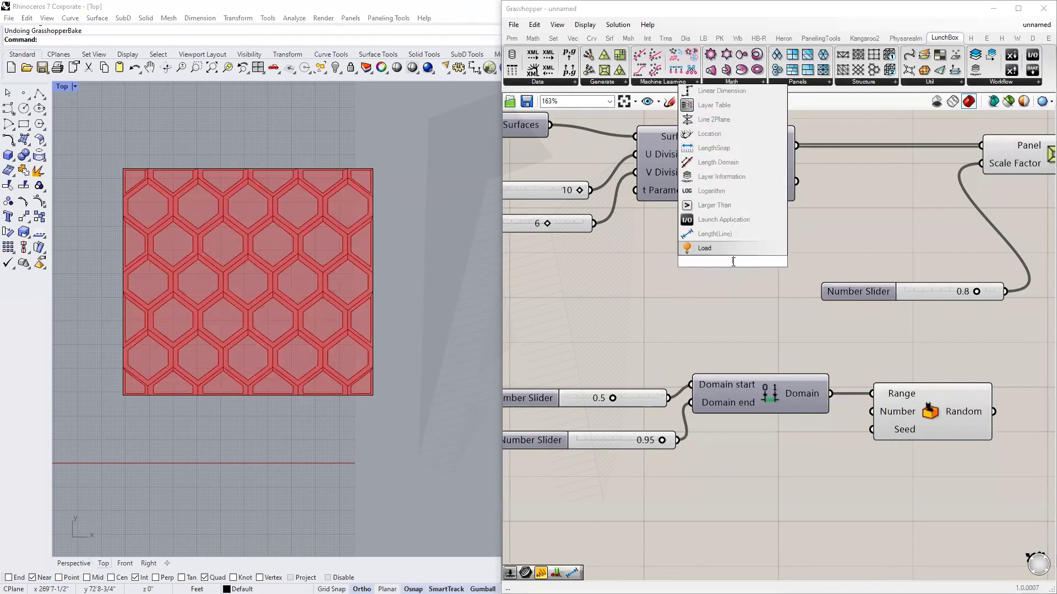
pyautogui.write('ist leng')
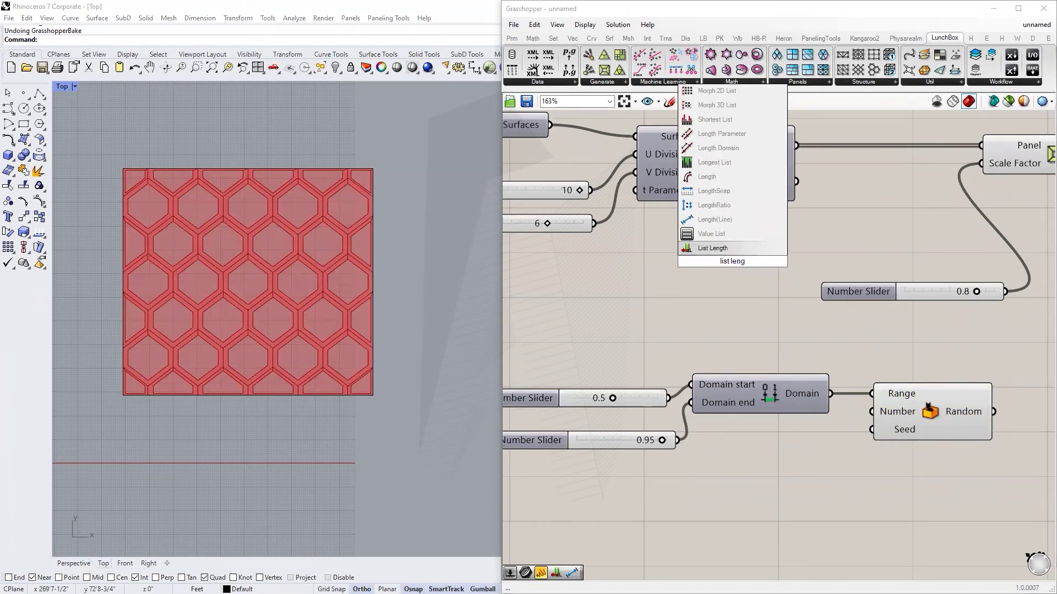
pyautogui.click(766, 248)
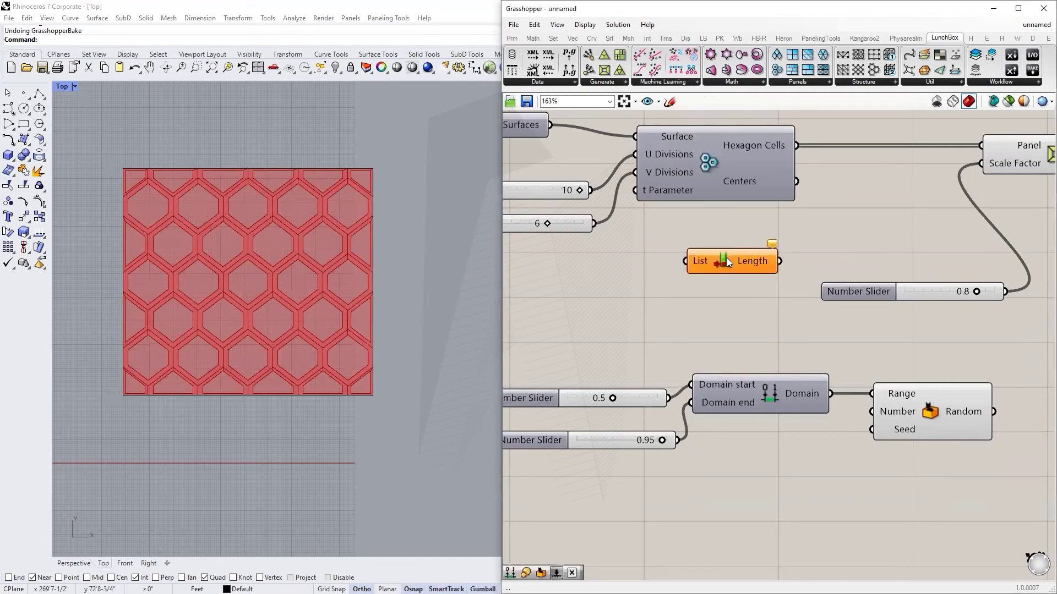
pyautogui.moveTo(714, 273); pyautogui.dragTo(762, 427)
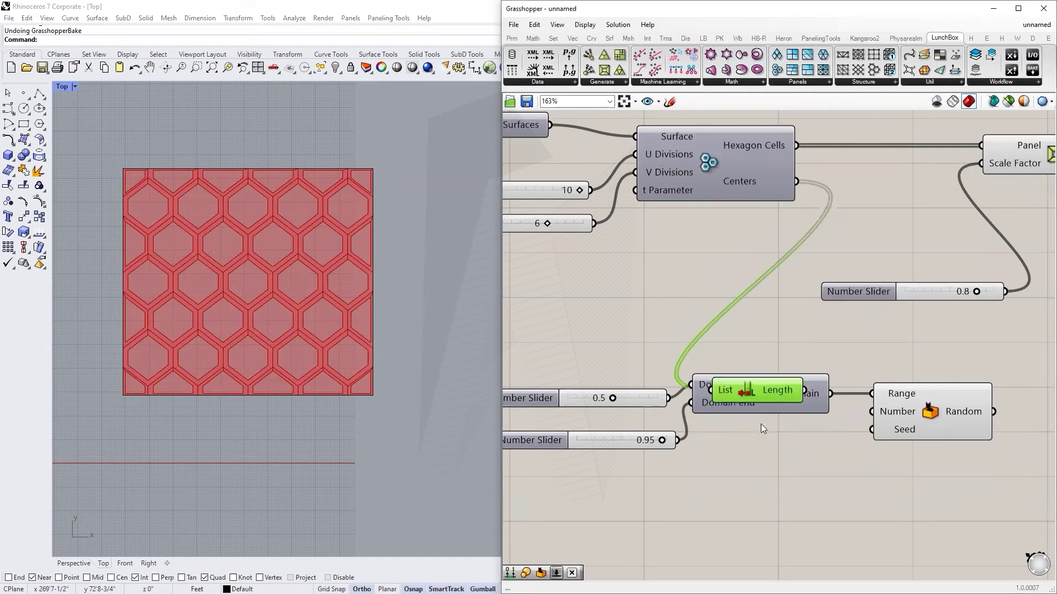
pyautogui.scroll(-2, 685, 391)
pyautogui.scroll(2, 825, 421)
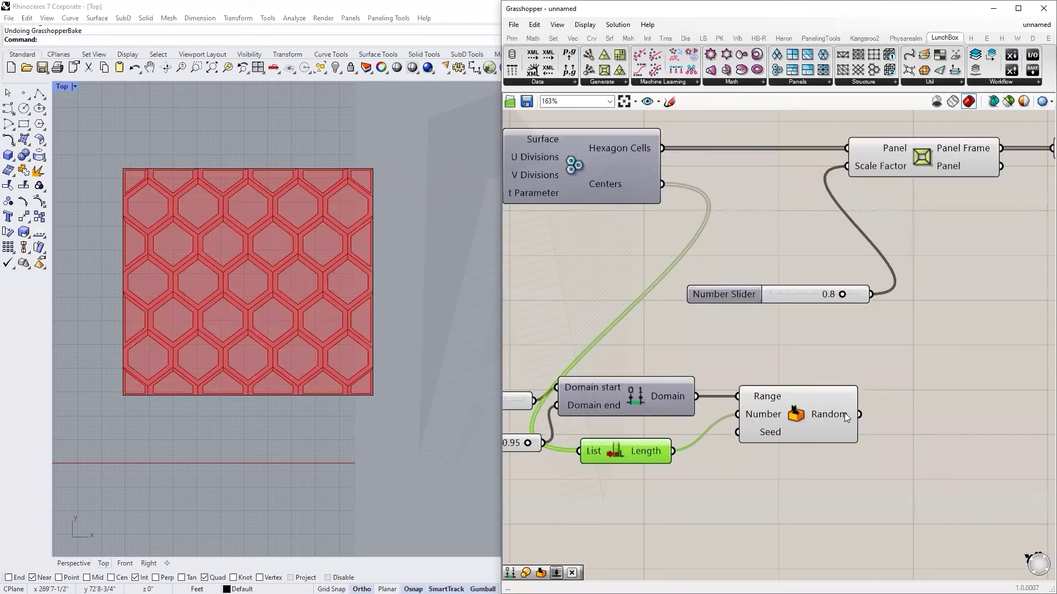
# Replace the 0.8 slider feeding the panel frame's Scale Factor with the Random output.
pyautogui.moveTo(845, 417)
pyautogui.scroll(-2, 780, 429)
pyautogui.scroll(1, 809, 437)
pyautogui.moveTo(817, 427); pyautogui.dragTo(807, 220)
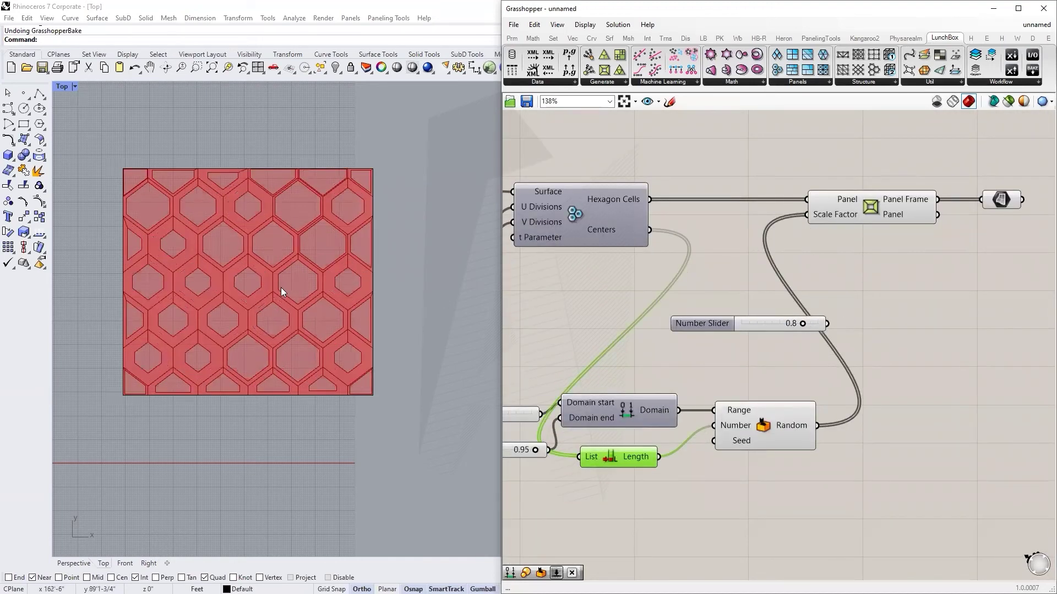
# Highlight the Surface parameter's frames in the Top view and examine the randomly sized openings and the definition.
pyautogui.click(962, 236)
pyautogui.click(1000, 200)
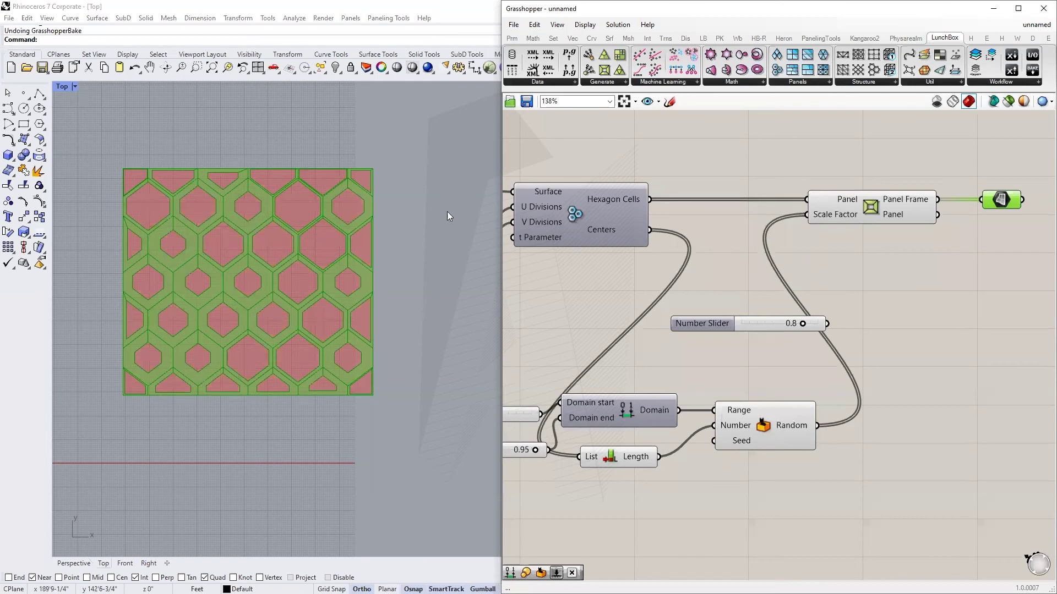
pyautogui.scroll(-6, 349, 274)
pyautogui.scroll(4, 306, 254)
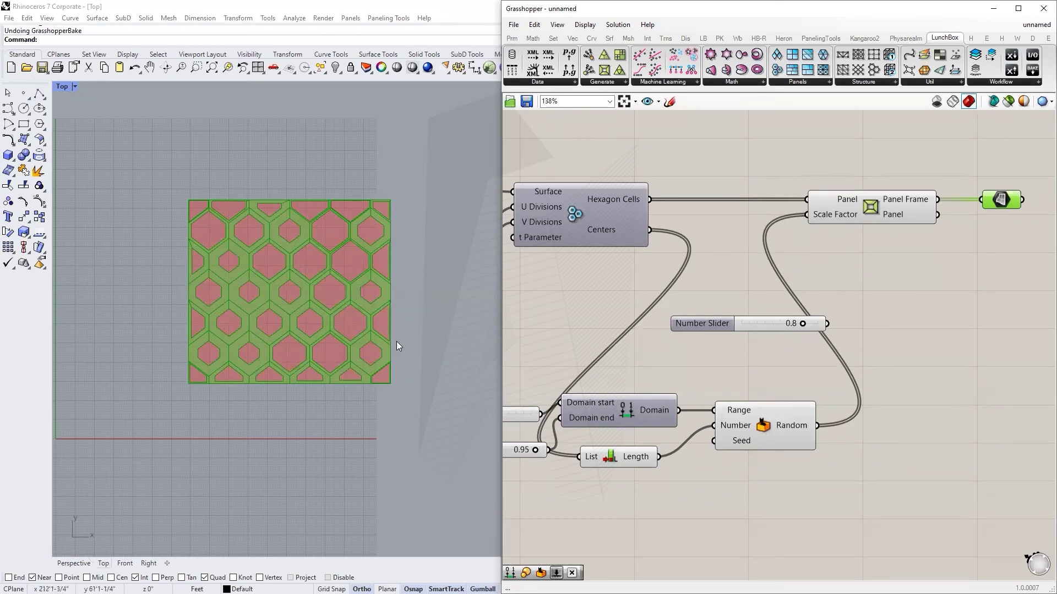
pyautogui.moveTo(816, 215)
pyautogui.scroll(-2, 882, 288)
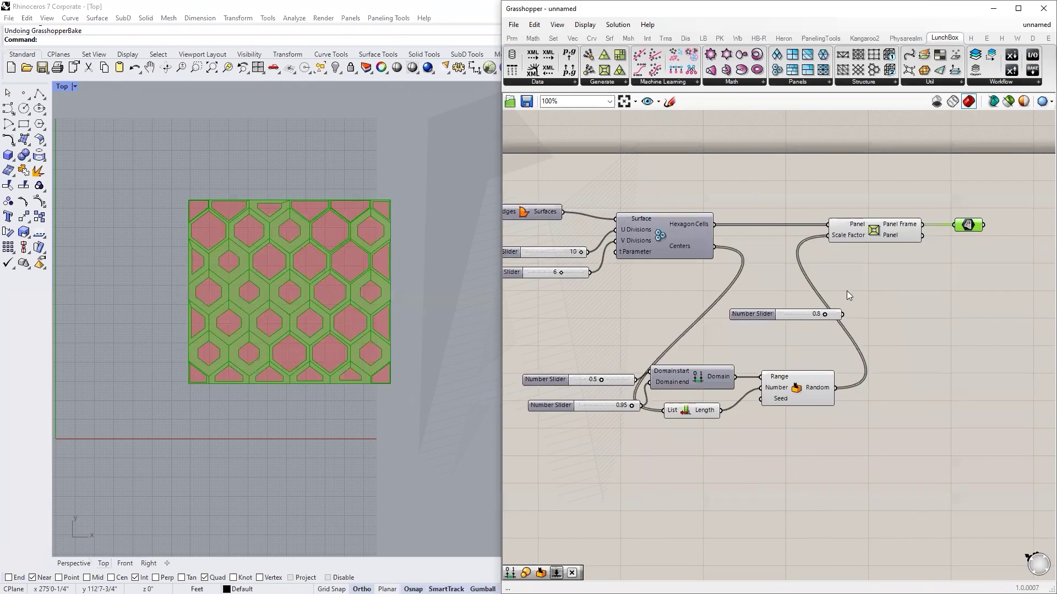